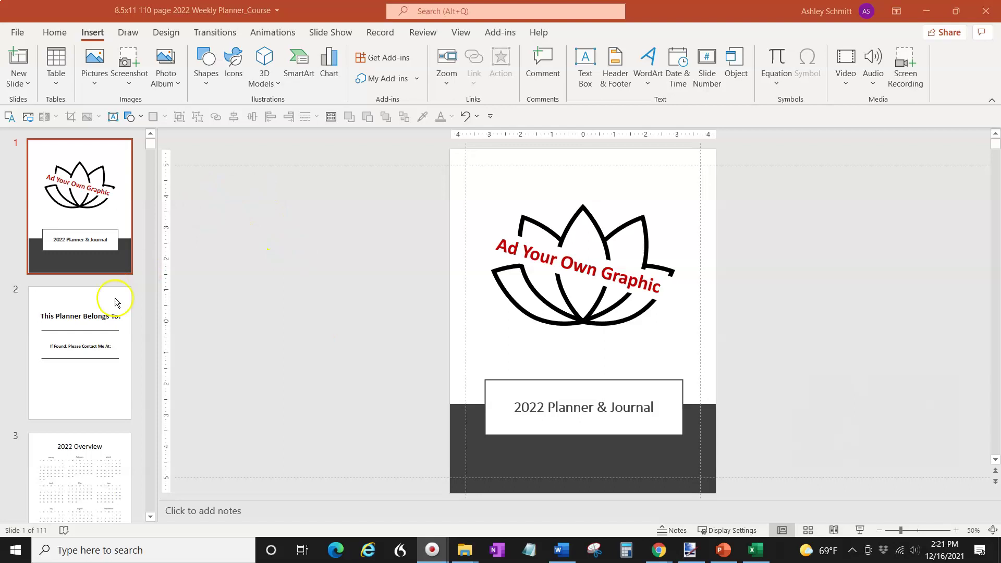
Step: Browse the slides, then select the 2022 Planner & Journal title box on slide 1
{"action": "scroll", "coordinate": [368, 345], "scroll_direction": "down", "scroll_amount": 3}
{"action": "scroll", "coordinate": [368, 346], "scroll_direction": "down", "scroll_amount": 1}
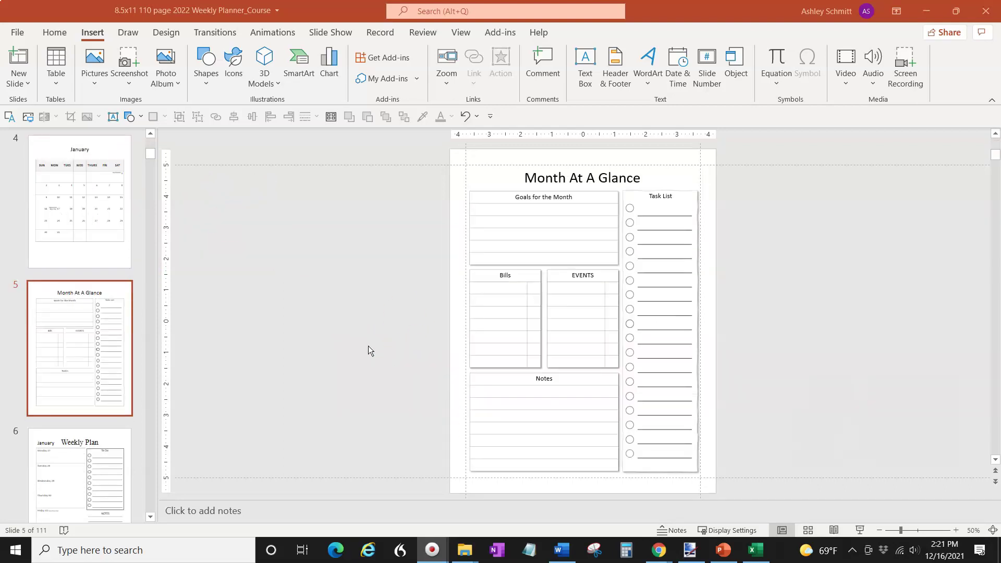
{"action": "scroll", "coordinate": [368, 346], "scroll_direction": "up", "scroll_amount": 4}
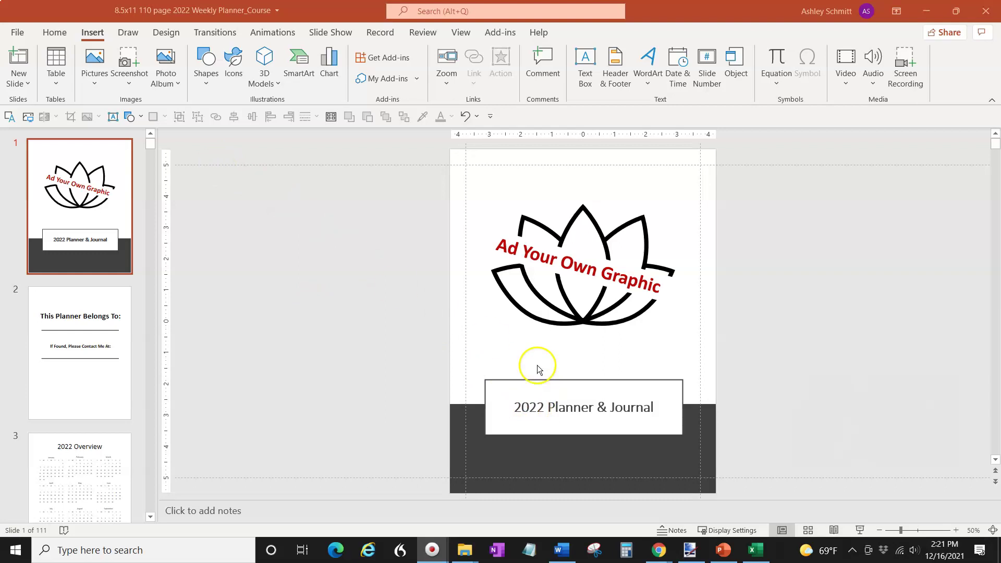
{"action": "left_click", "coordinate": [547, 407]}
{"action": "left_click", "coordinate": [528, 407]}
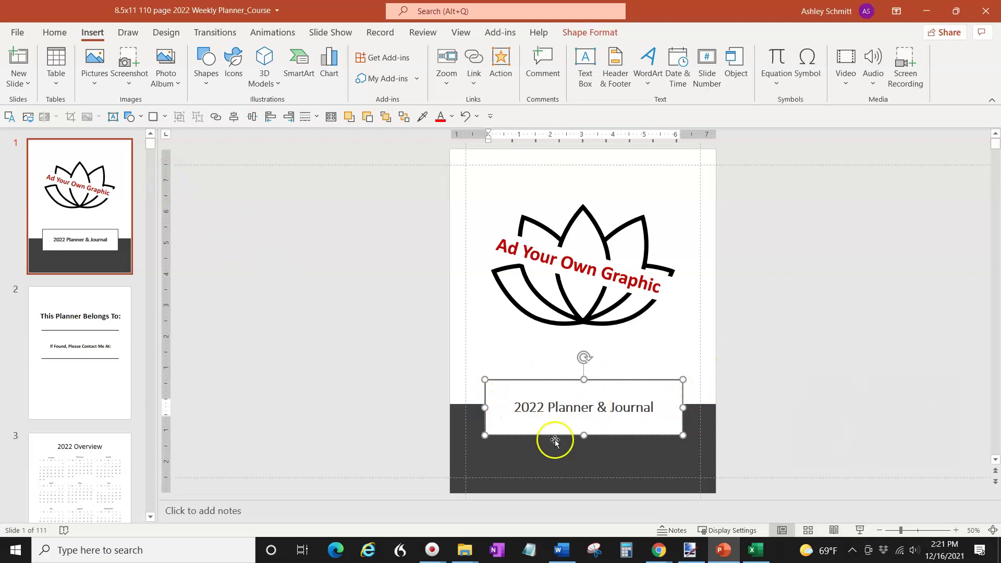
Step: Select the year 2022 in the cover title and open the Home tab's Replace menu
{"action": "left_click", "coordinate": [54, 34]}
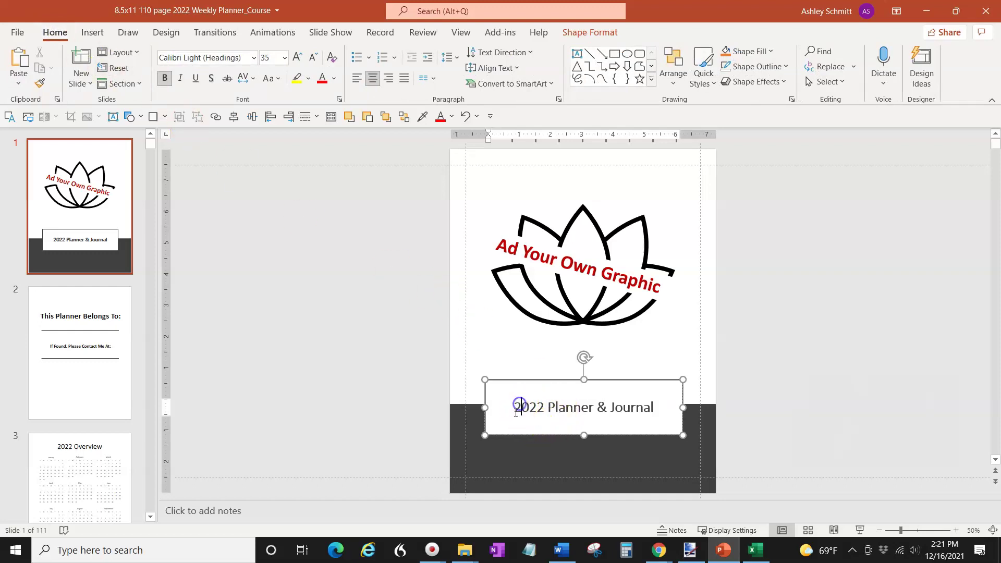
{"action": "double_click", "coordinate": [523, 410]}
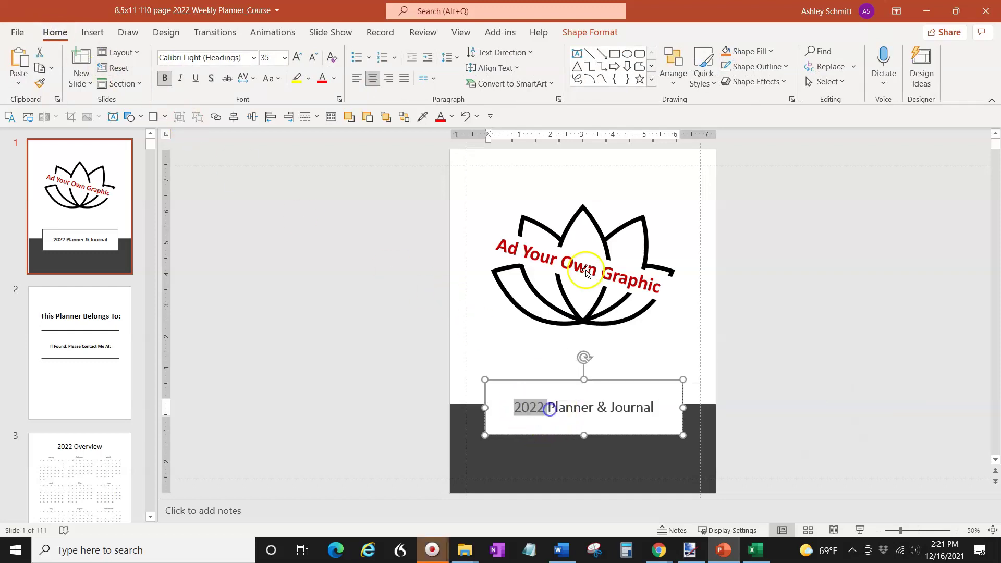
{"action": "left_click", "coordinate": [854, 68]}
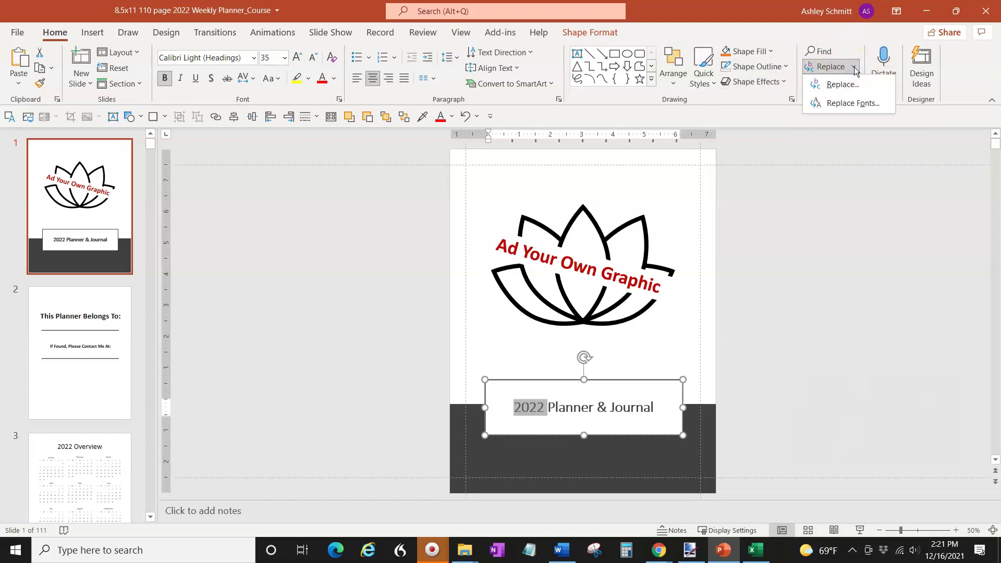
Step: Use Replace Fonts to swap Calibri Light for A Bientot, then review the slides
{"action": "left_click", "coordinate": [856, 104]}
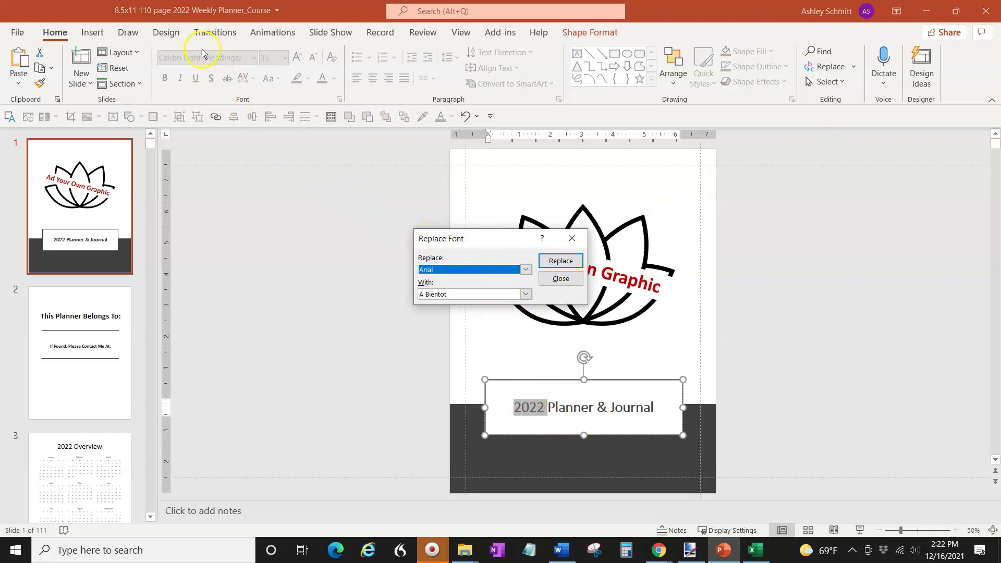
{"action": "left_click", "coordinate": [526, 270]}
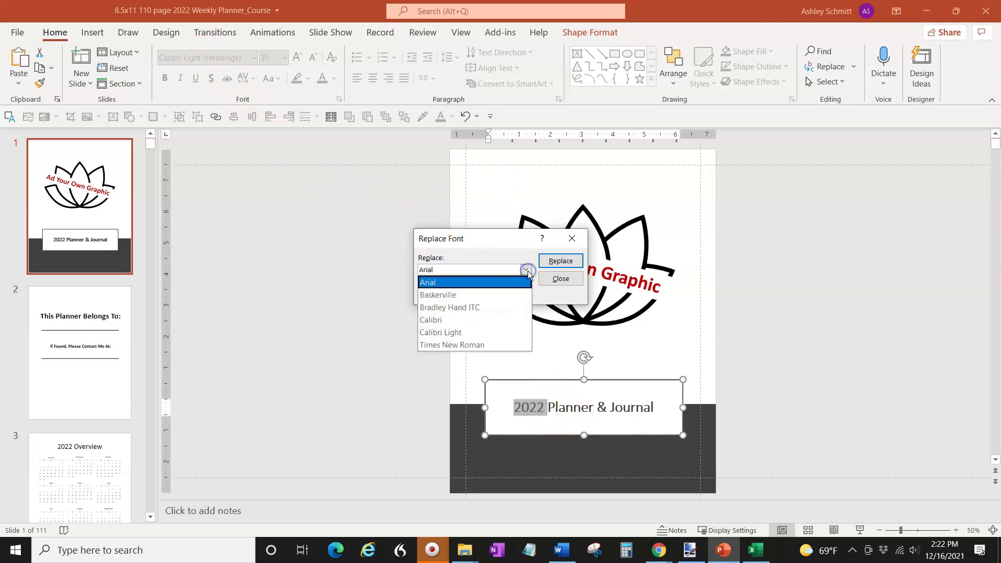
{"action": "left_click", "coordinate": [486, 332]}
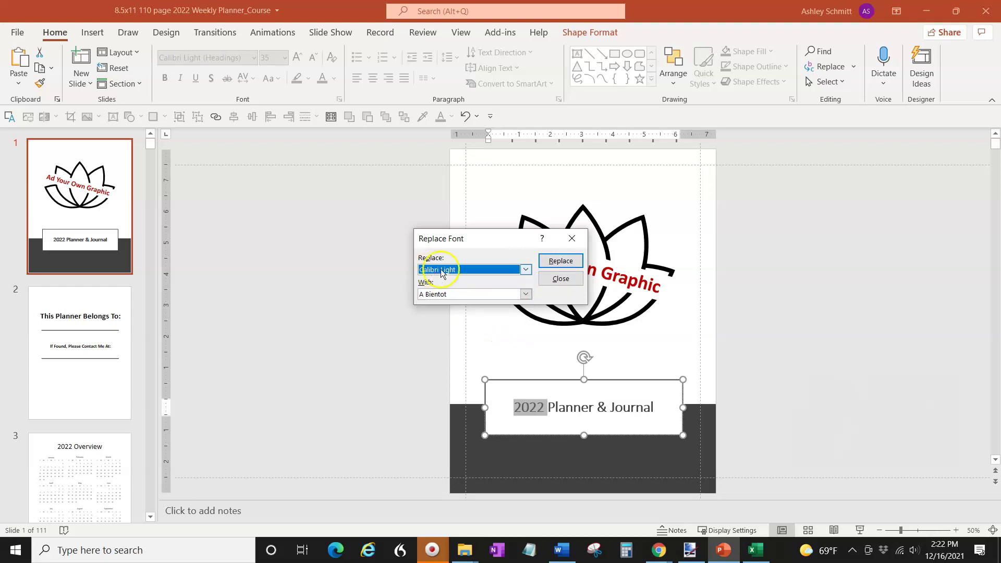
{"action": "left_click", "coordinate": [525, 295]}
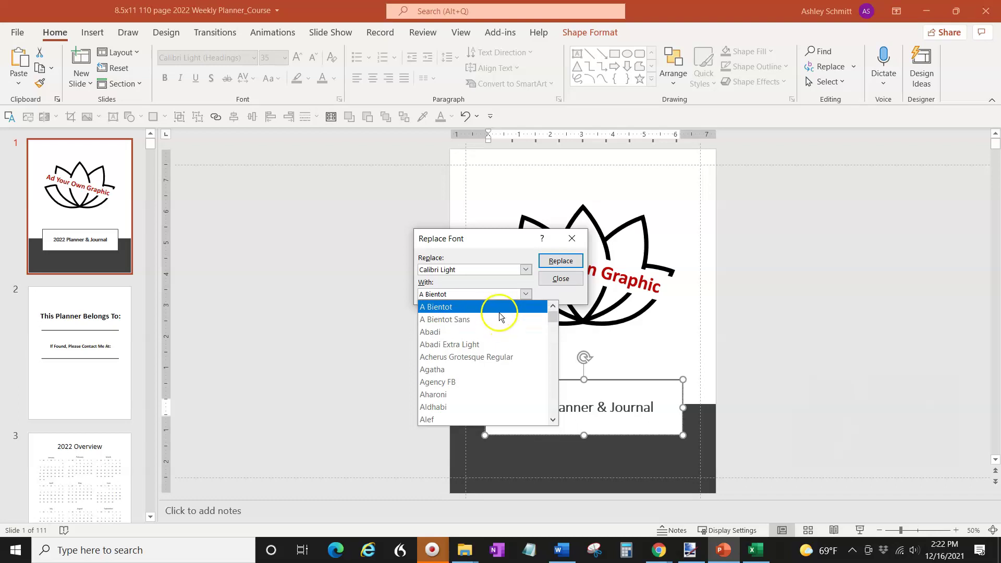
{"action": "left_click", "coordinate": [497, 308]}
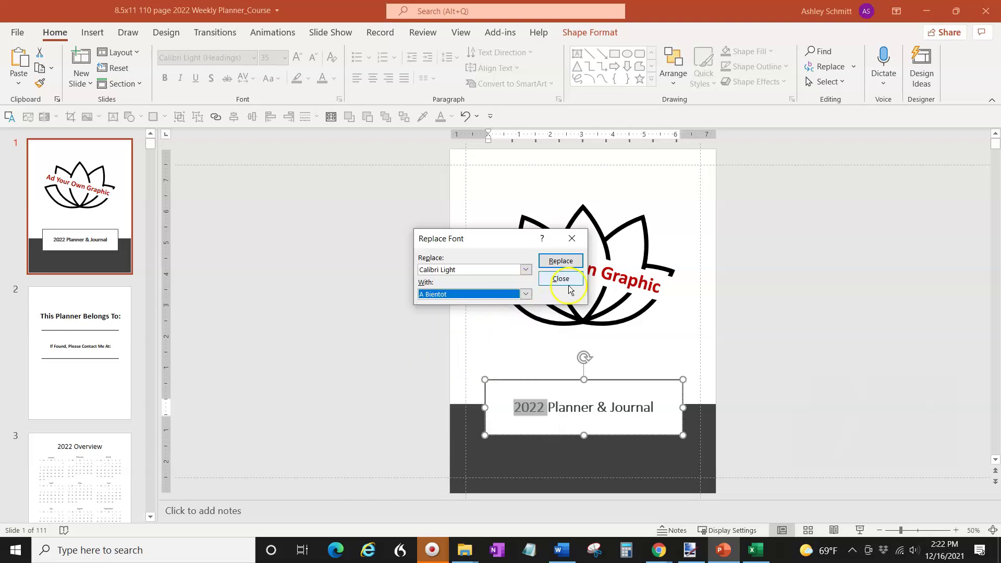
{"action": "left_click", "coordinate": [562, 263]}
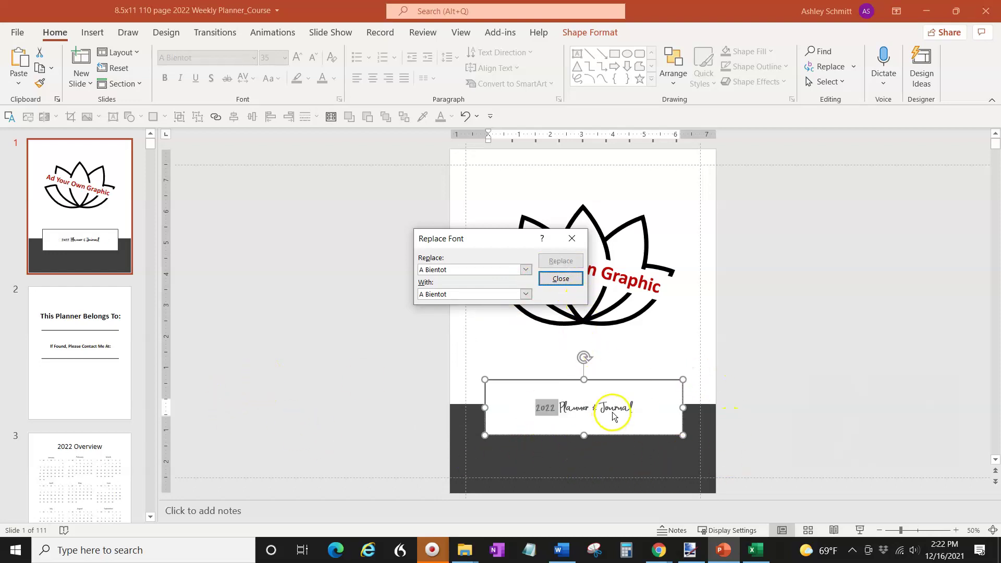
{"action": "scroll", "coordinate": [613, 414], "scroll_direction": "down", "scroll_amount": 3}
{"action": "scroll", "coordinate": [613, 412], "scroll_direction": "down", "scroll_amount": 11}
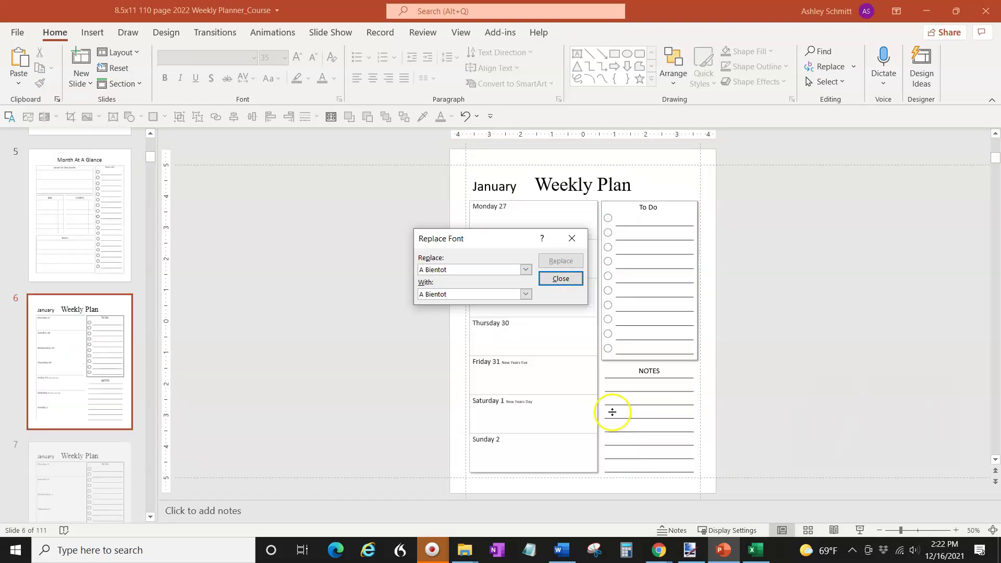
{"action": "scroll", "coordinate": [612, 413], "scroll_direction": "up", "scroll_amount": 13}
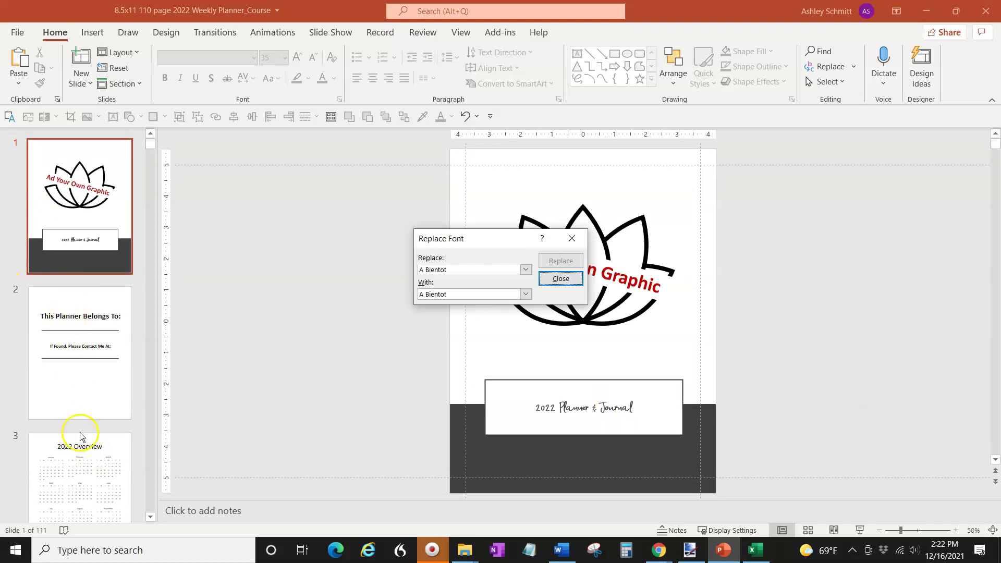
{"action": "scroll", "coordinate": [79, 433], "scroll_direction": "down", "scroll_amount": 3}
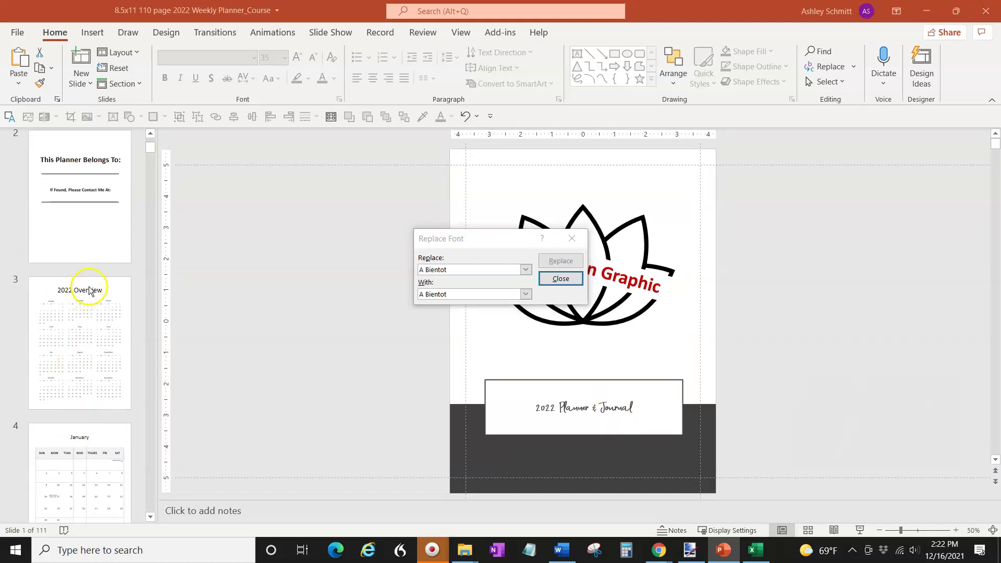
Step: On the 2022 Overview slide, replace the Calibri font with A Bientot throughout the presentation
{"action": "left_click", "coordinate": [561, 278]}
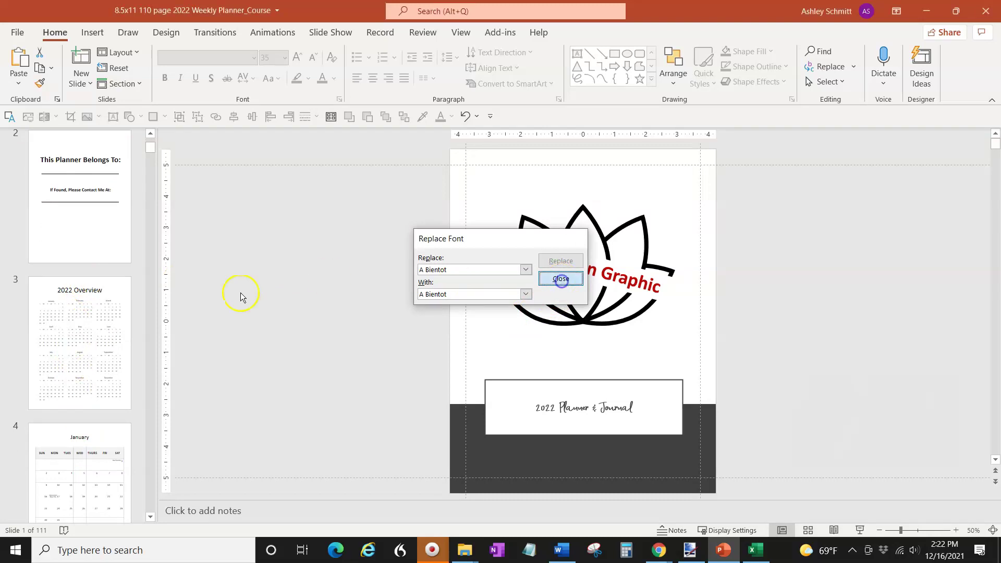
{"action": "left_click", "coordinate": [87, 302]}
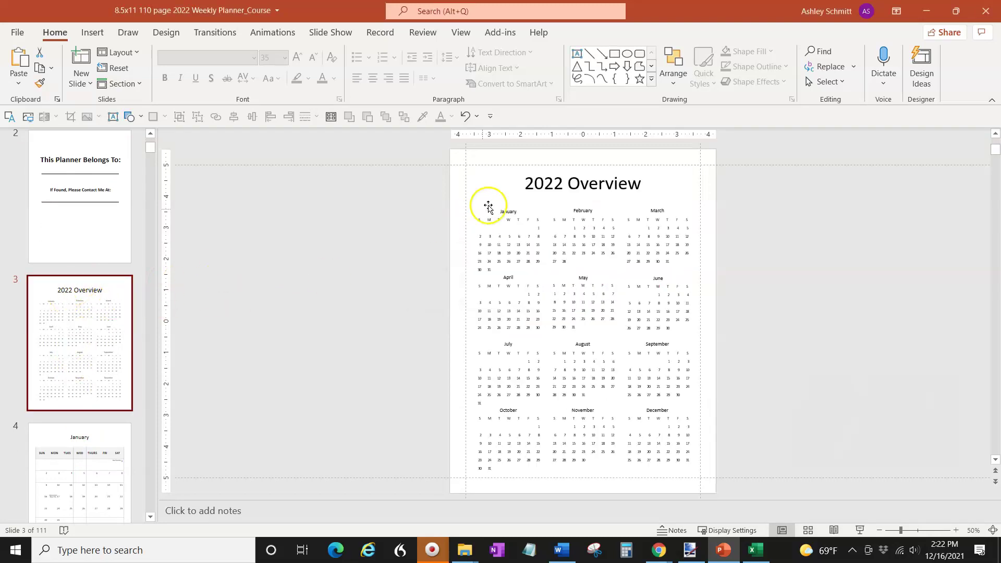
{"action": "left_click", "coordinate": [534, 186]}
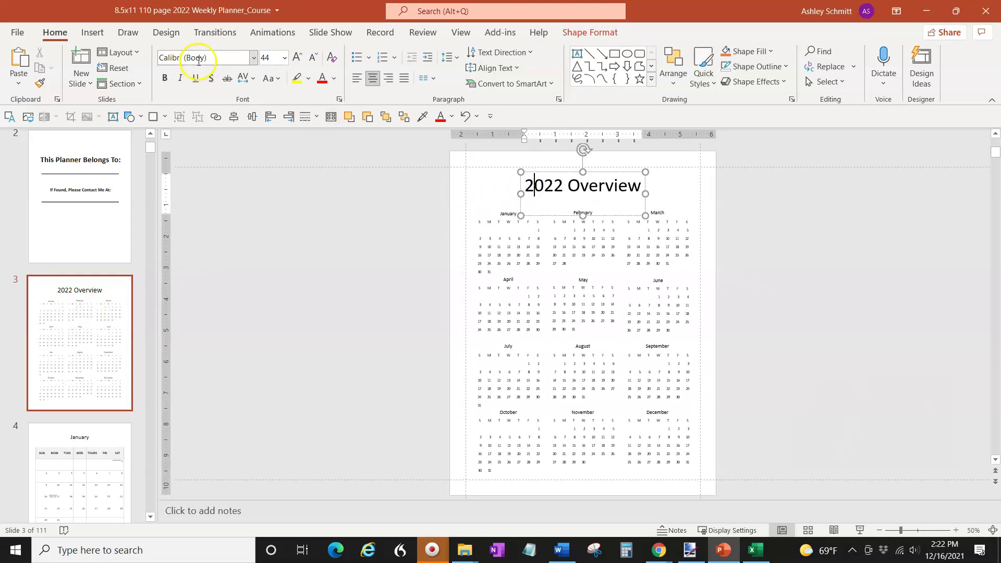
{"action": "left_click", "coordinate": [853, 68]}
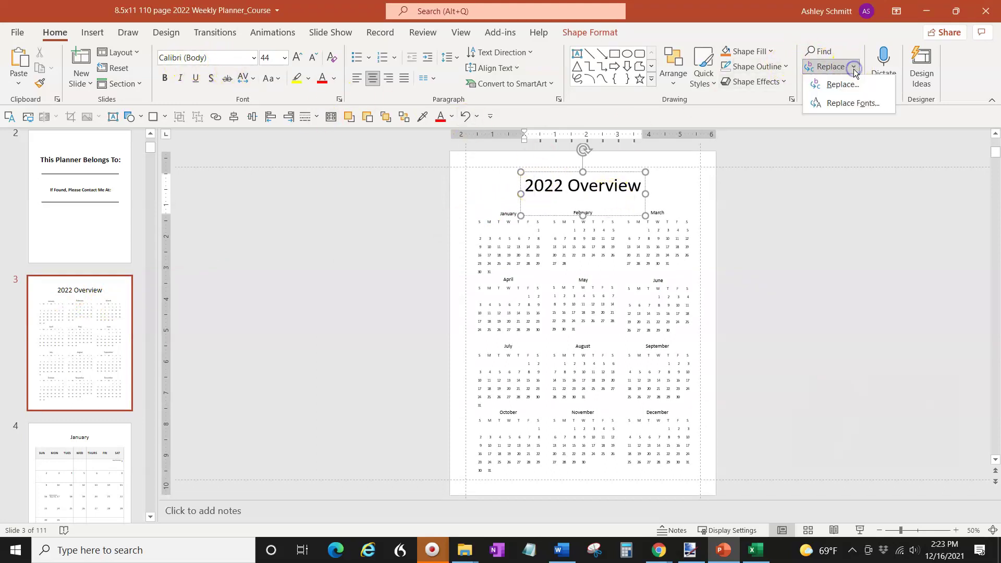
{"action": "left_click", "coordinate": [853, 104]}
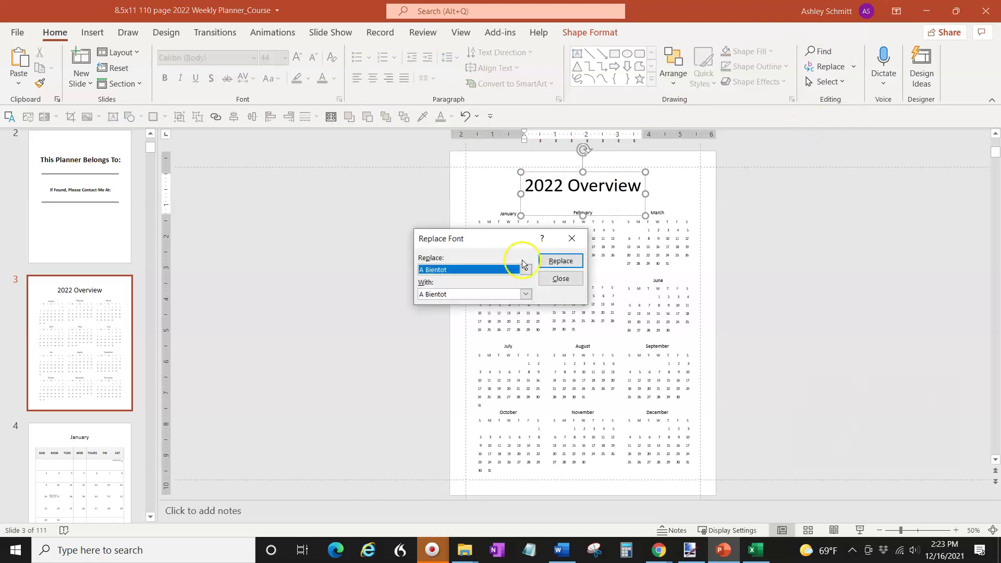
{"action": "left_click", "coordinate": [526, 270]}
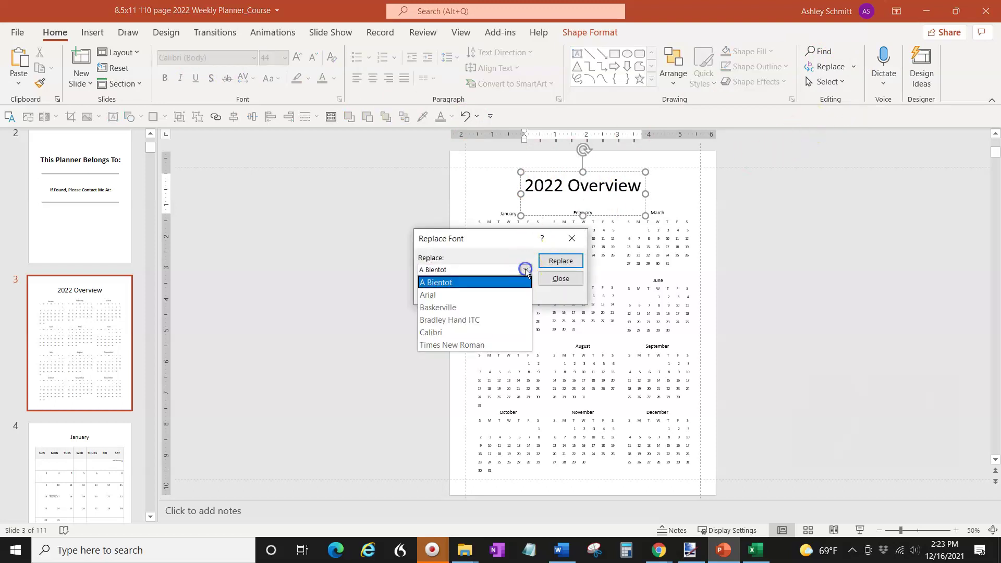
{"action": "left_click", "coordinate": [461, 334]}
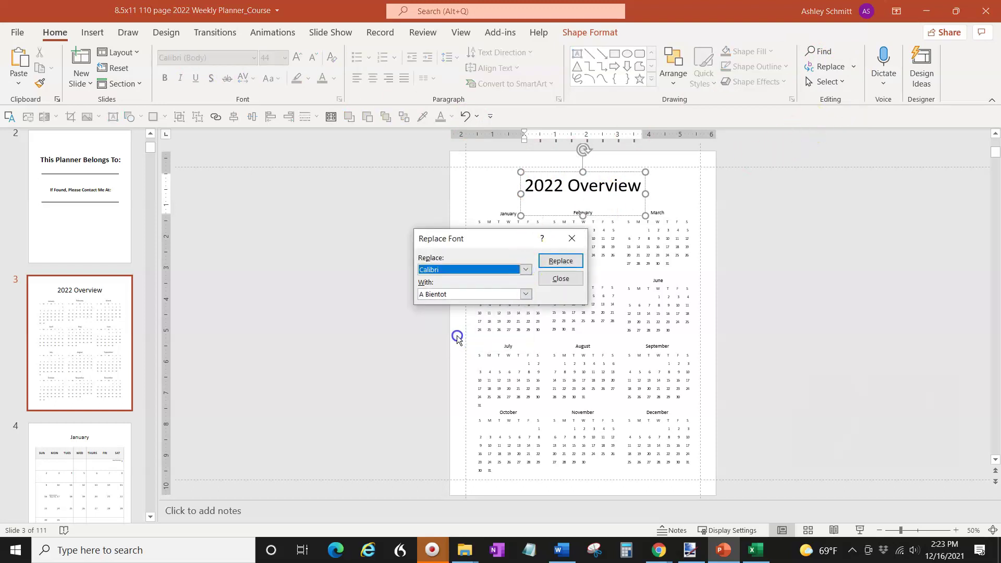
{"action": "left_click", "coordinate": [566, 263]}
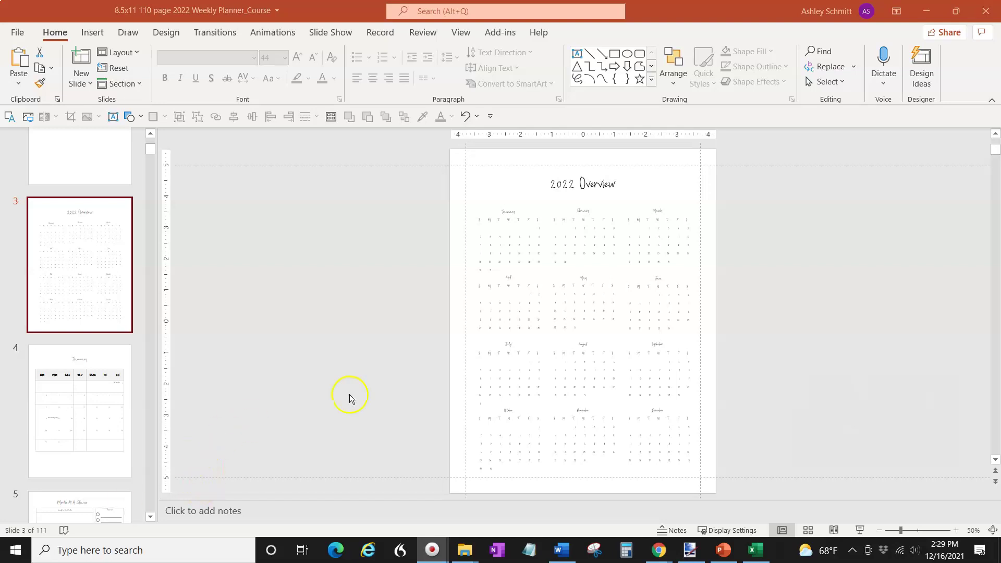
Step: Move past the January calendar to the Weekly Plan slide and select its title text
{"action": "scroll", "coordinate": [115, 324], "scroll_direction": "down", "scroll_amount": 1}
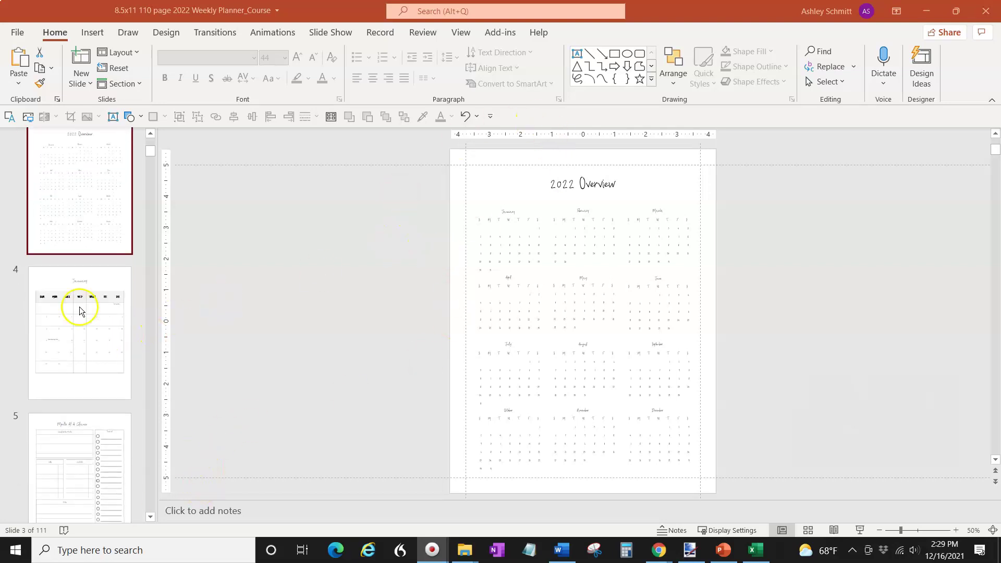
{"action": "left_click", "coordinate": [81, 294]}
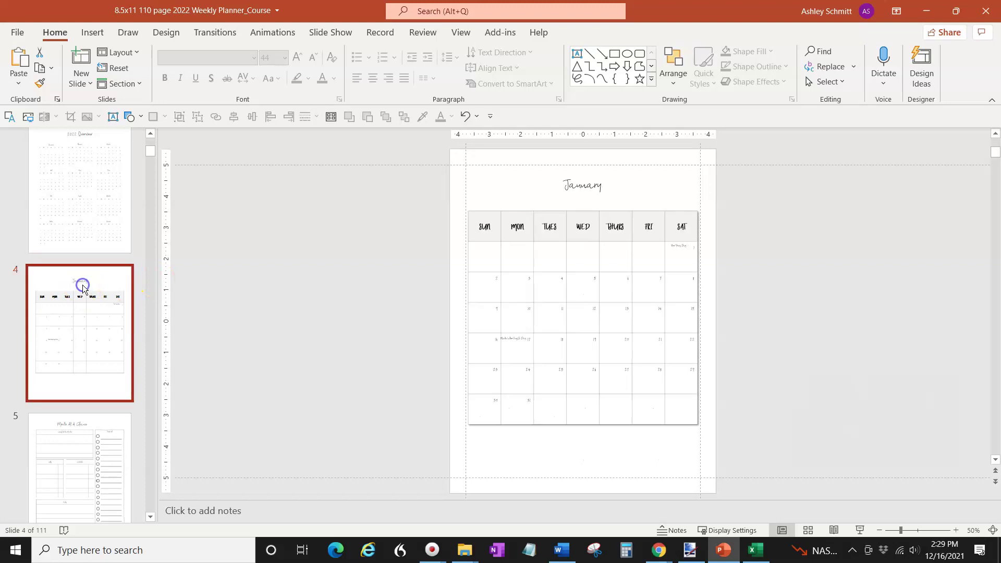
{"action": "scroll", "coordinate": [486, 284], "scroll_direction": "down", "scroll_amount": 2}
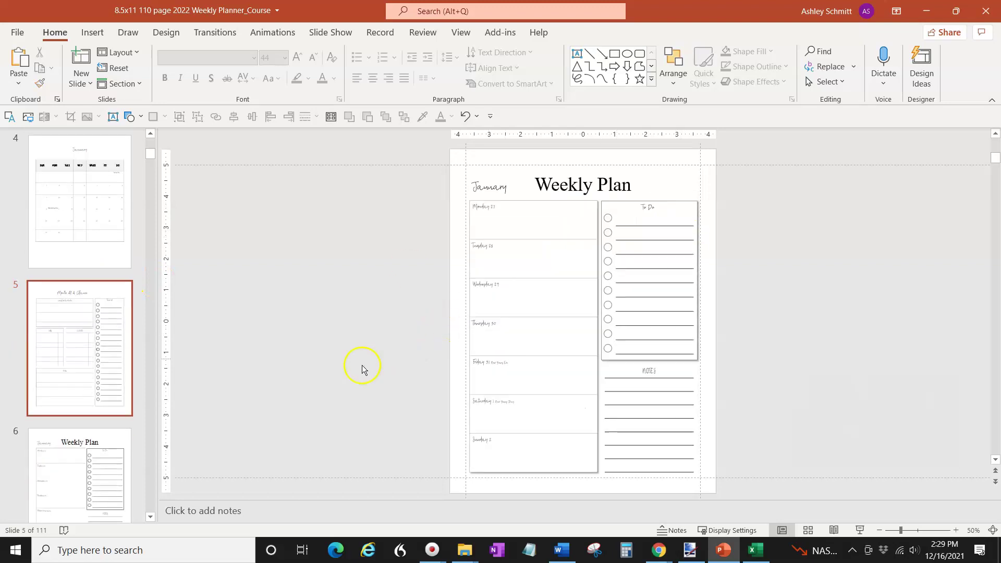
{"action": "left_click", "coordinate": [99, 319]}
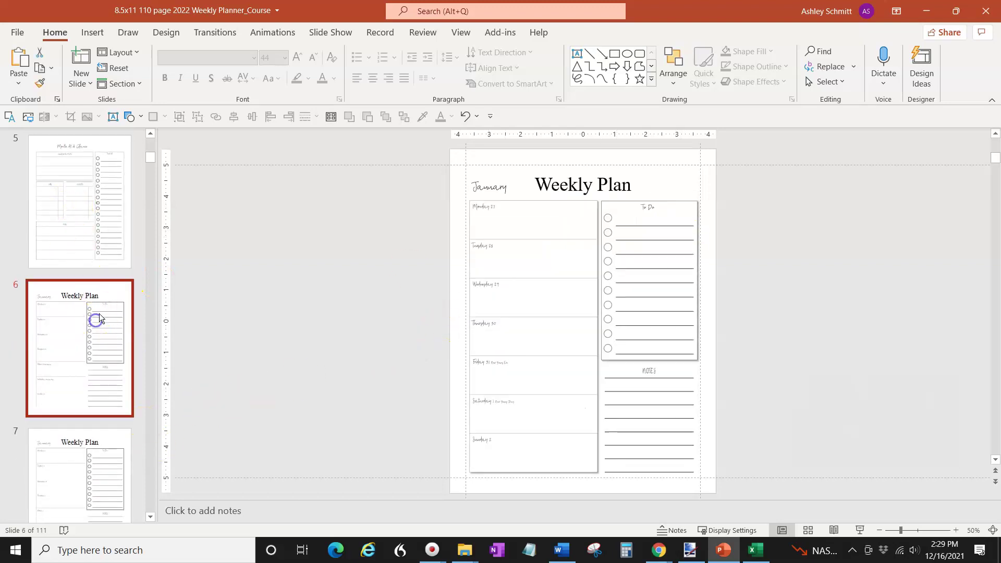
{"action": "left_click", "coordinate": [553, 186]}
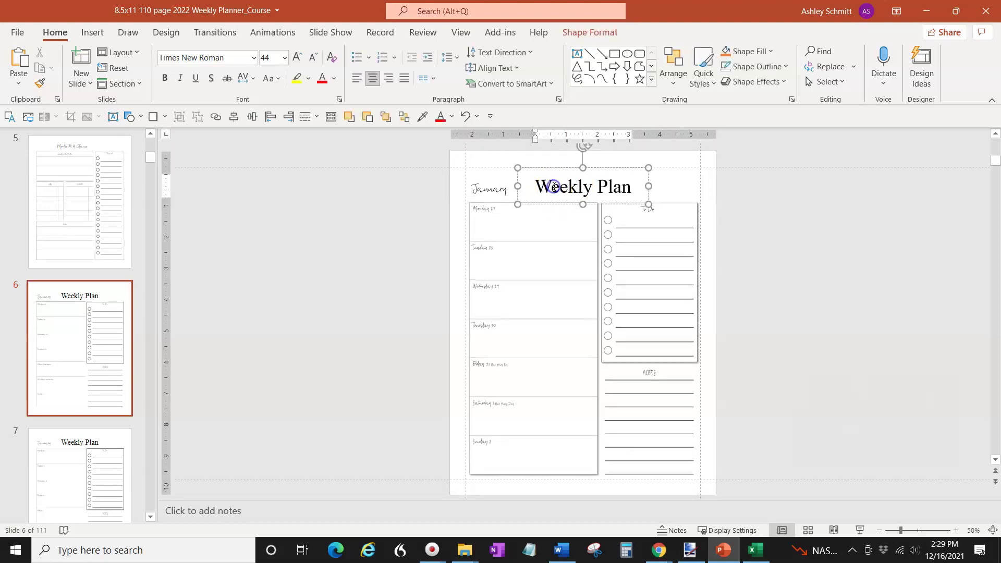
{"action": "left_click", "coordinate": [538, 186]}
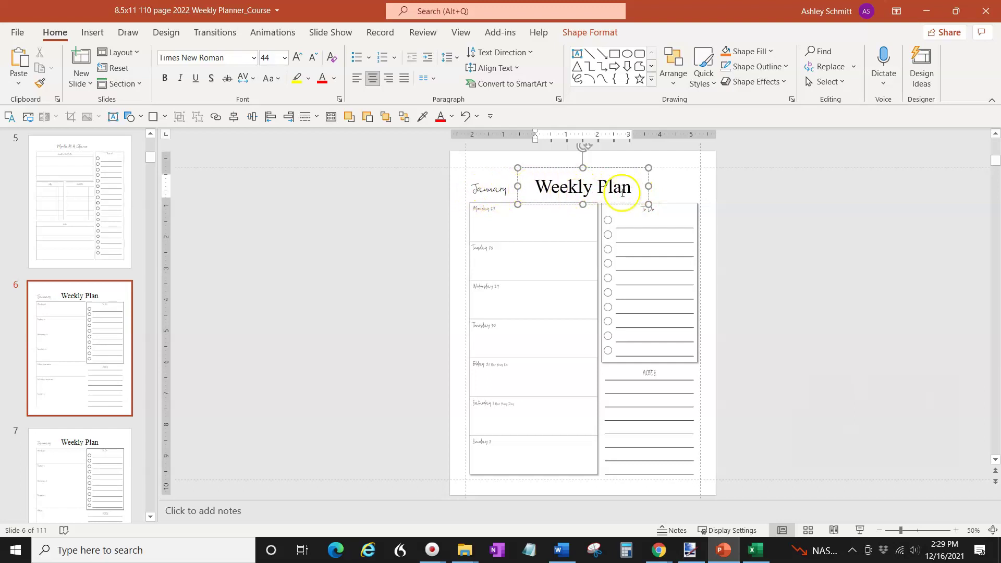
{"action": "left_click", "coordinate": [538, 187]}
{"action": "left_click_drag", "start_coordinate": [538, 186], "coordinate": [642, 204]}
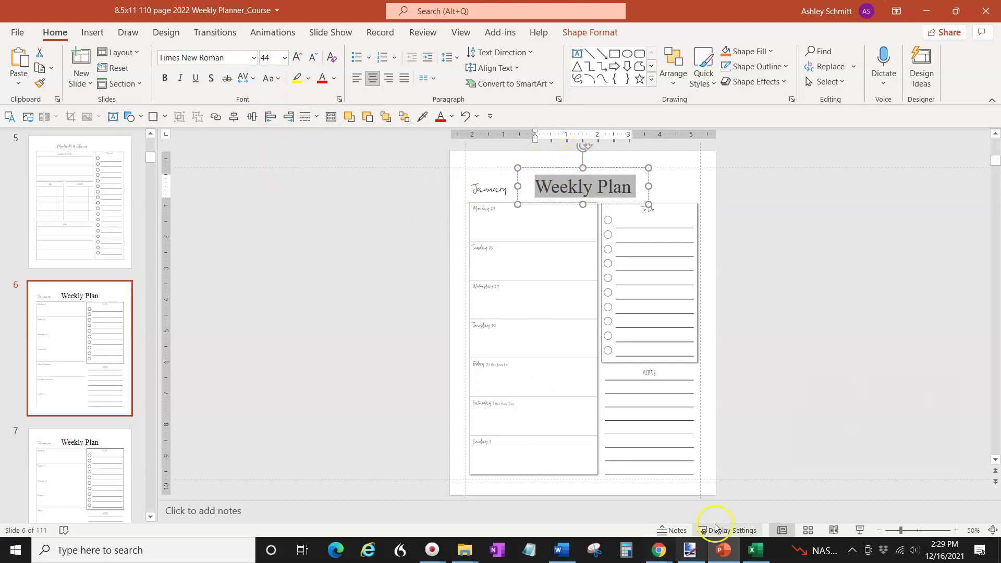
{"action": "left_click", "coordinate": [83, 327]}
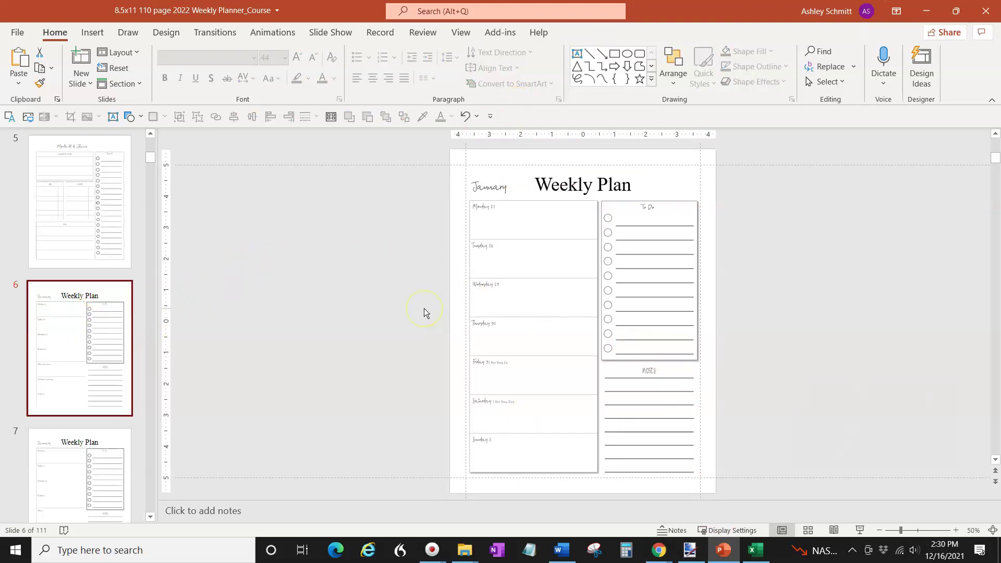
Step: Review slide 8 onward, check the Weekly Plan title box, and return to slide 1
{"action": "scroll", "coordinate": [130, 323], "scroll_direction": "down", "scroll_amount": 3}
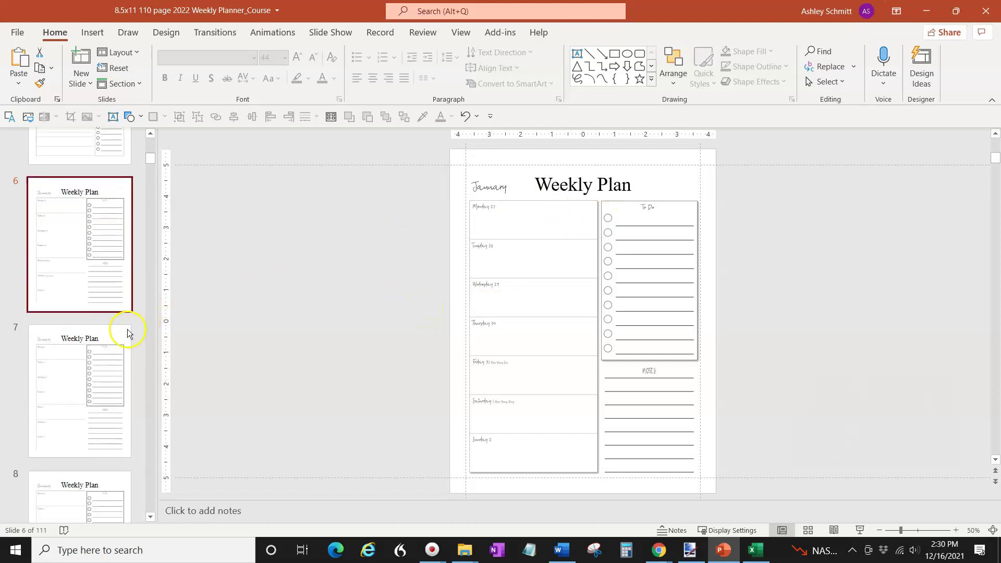
{"action": "left_click", "coordinate": [92, 421]}
{"action": "scroll", "coordinate": [98, 449], "scroll_direction": "down", "scroll_amount": 3}
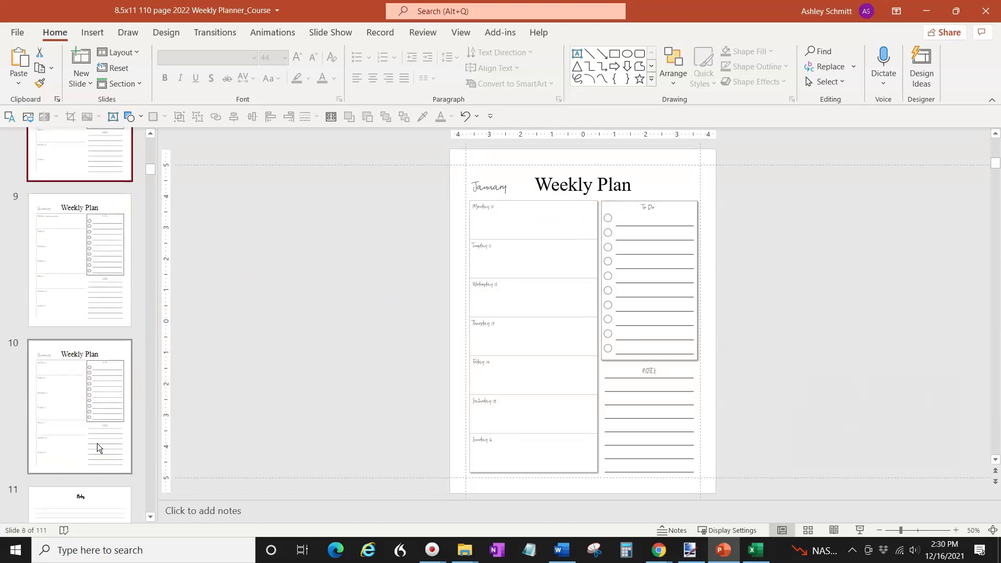
{"action": "scroll", "coordinate": [97, 443], "scroll_direction": "down", "scroll_amount": 3}
{"action": "scroll", "coordinate": [97, 443], "scroll_direction": "down", "scroll_amount": 8}
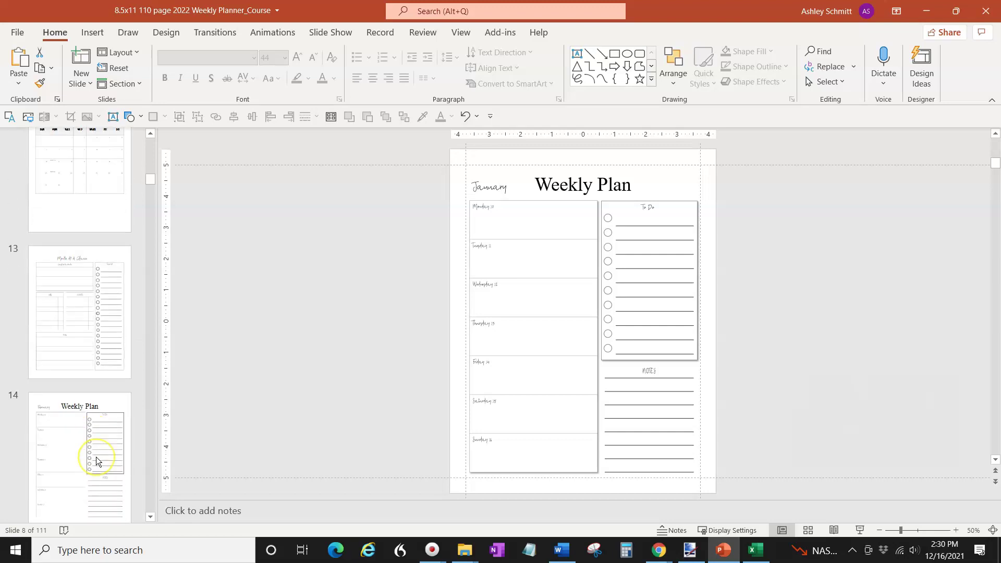
{"action": "scroll", "coordinate": [96, 456], "scroll_direction": "up", "scroll_amount": 8}
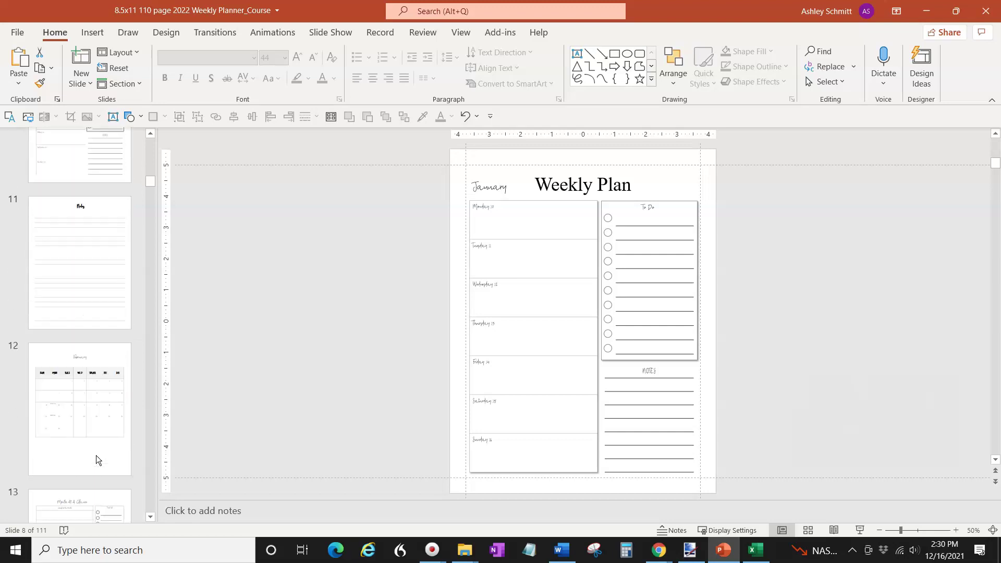
{"action": "left_click", "coordinate": [566, 184]}
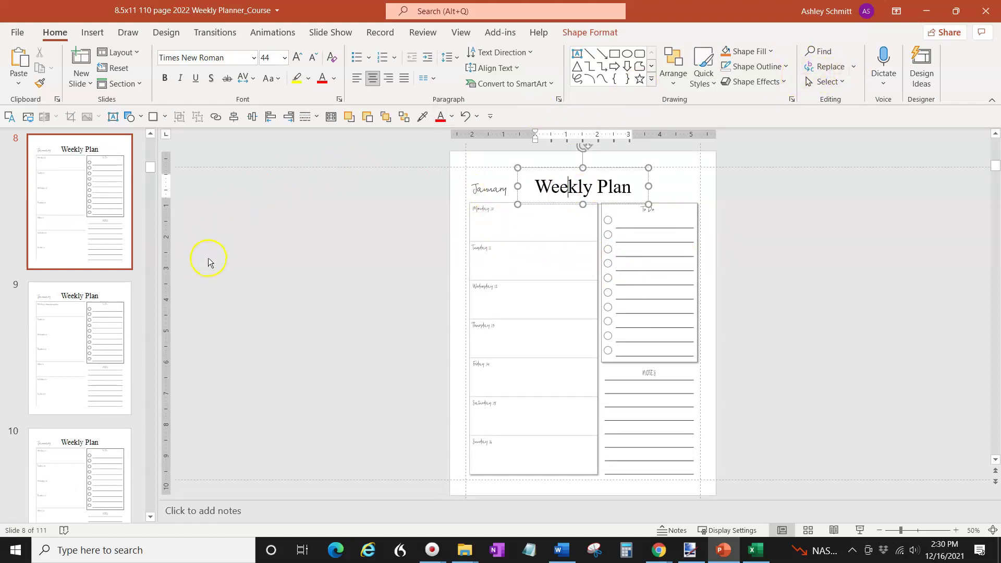
{"action": "scroll", "coordinate": [208, 257], "scroll_direction": "up", "scroll_amount": 1}
{"action": "scroll", "coordinate": [208, 258], "scroll_direction": "up", "scroll_amount": 1}
{"action": "scroll", "coordinate": [208, 258], "scroll_direction": "up", "scroll_amount": 5}
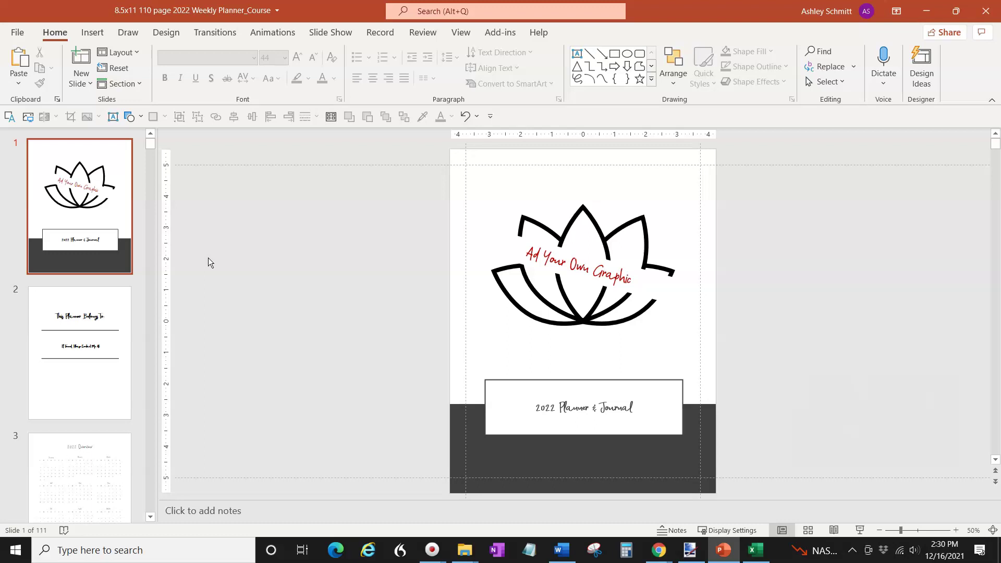
{"action": "left_click", "coordinate": [263, 267]}
{"action": "left_click", "coordinate": [625, 245]}
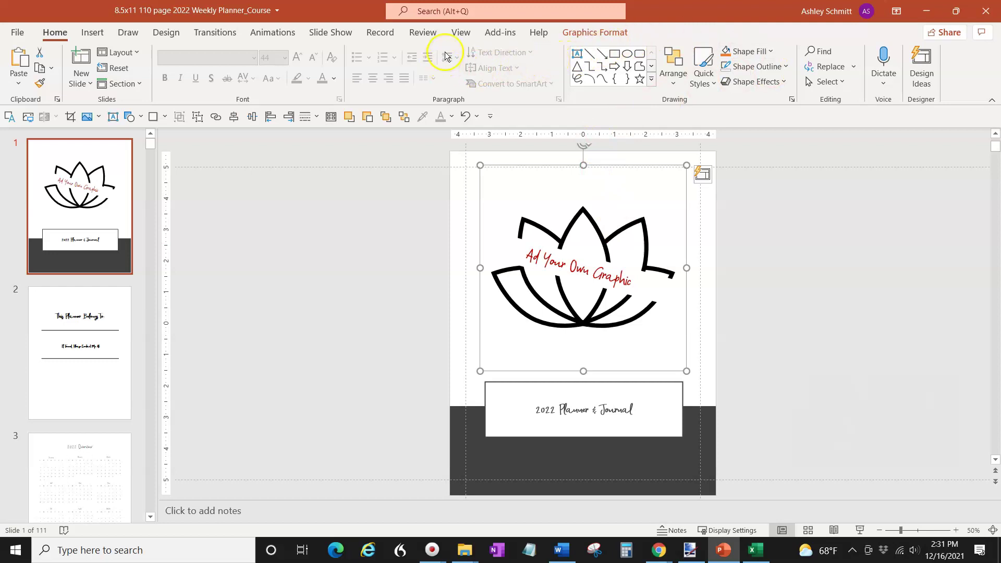
Step: Switch to Slide Master view and select the top slide master
{"action": "left_click", "coordinate": [459, 32]}
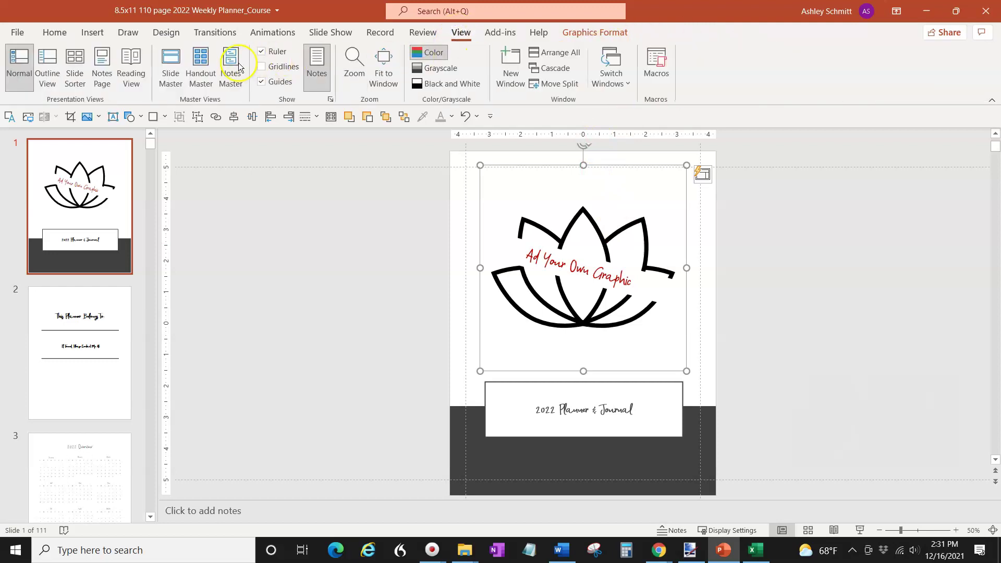
{"action": "left_click", "coordinate": [171, 78]}
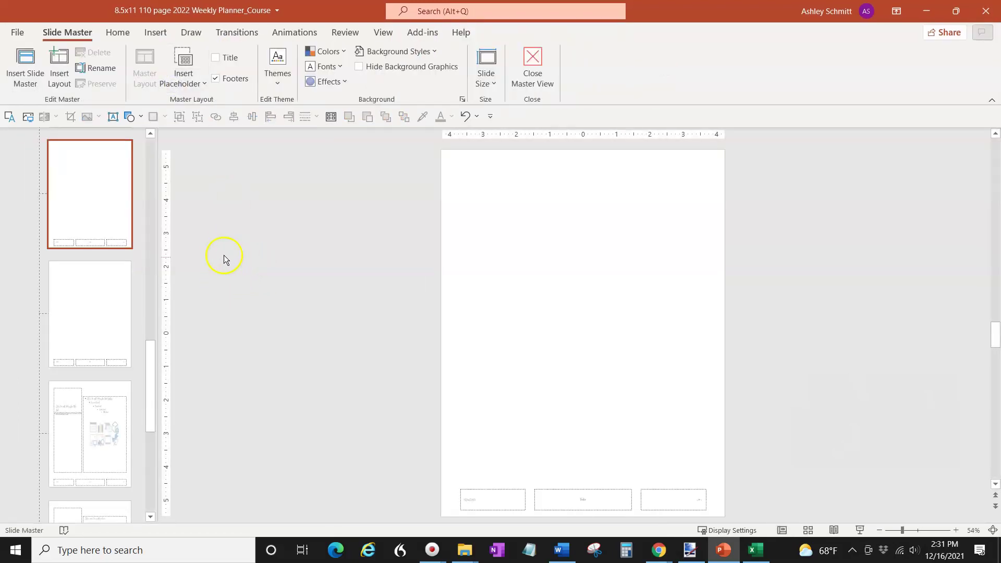
{"action": "scroll", "coordinate": [116, 194], "scroll_direction": "up", "scroll_amount": 5}
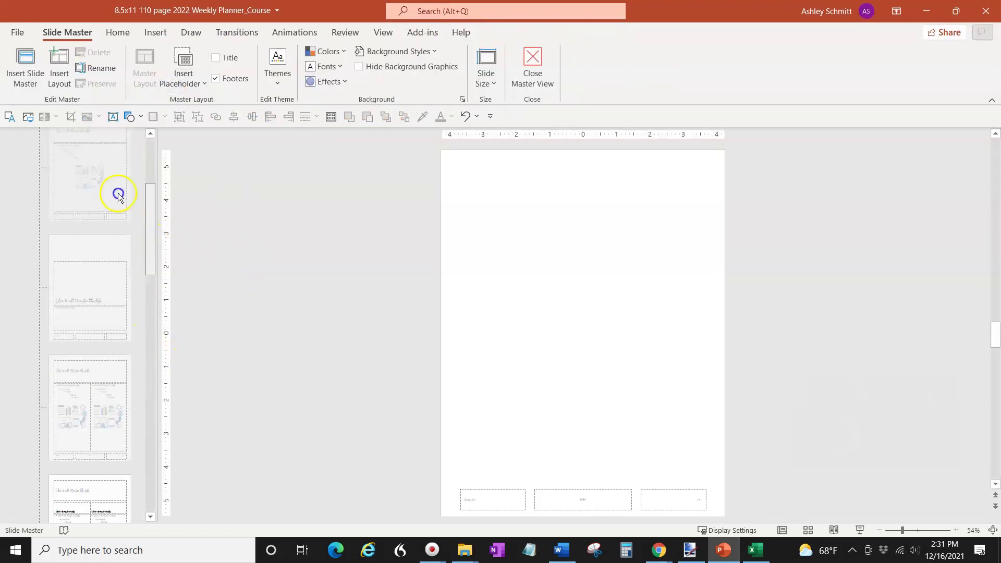
{"action": "left_click", "coordinate": [132, 269]}
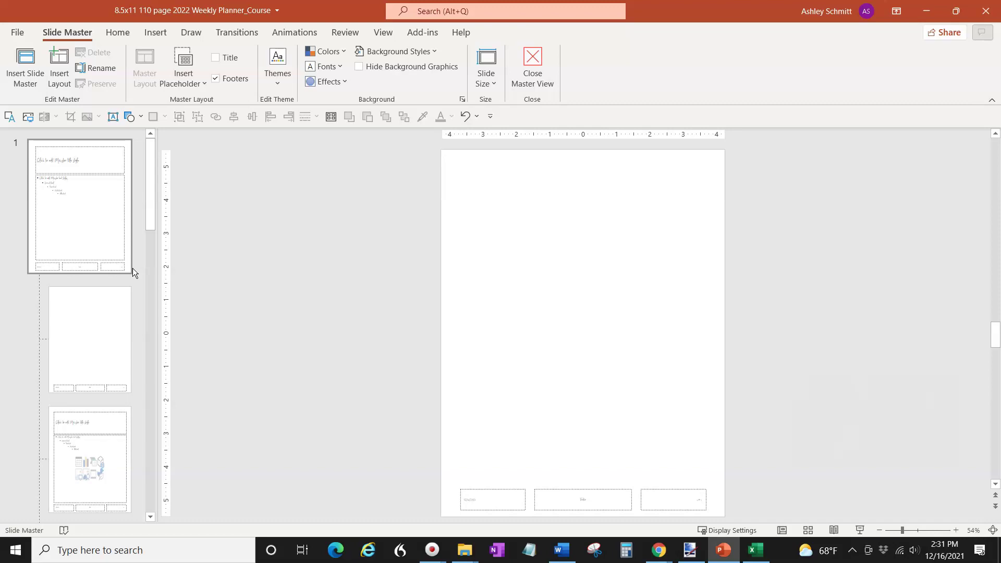
Step: Inspect the Title Slide and Blank layouts to see which slides use each
{"action": "left_click", "coordinate": [106, 314]}
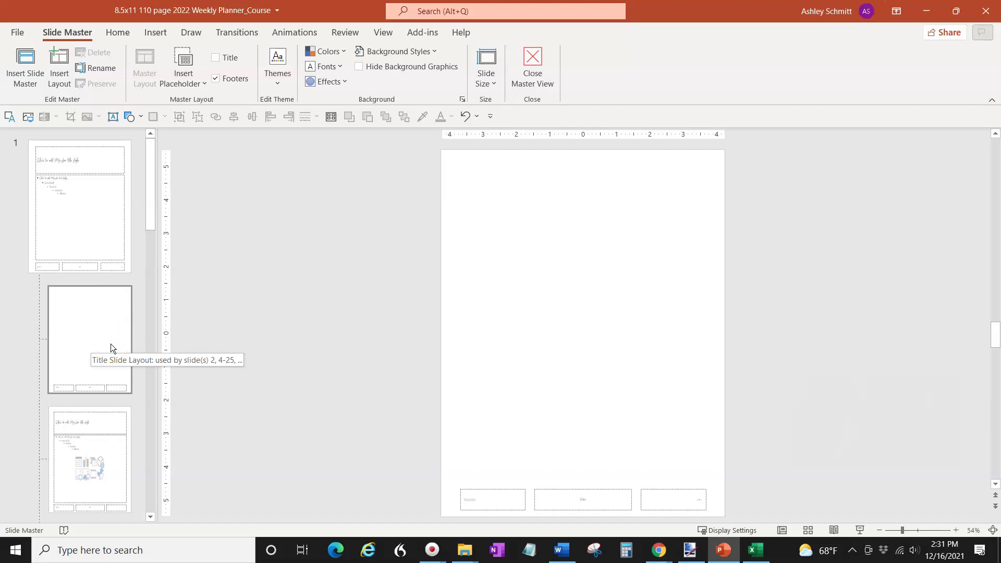
{"action": "left_click", "coordinate": [112, 361]}
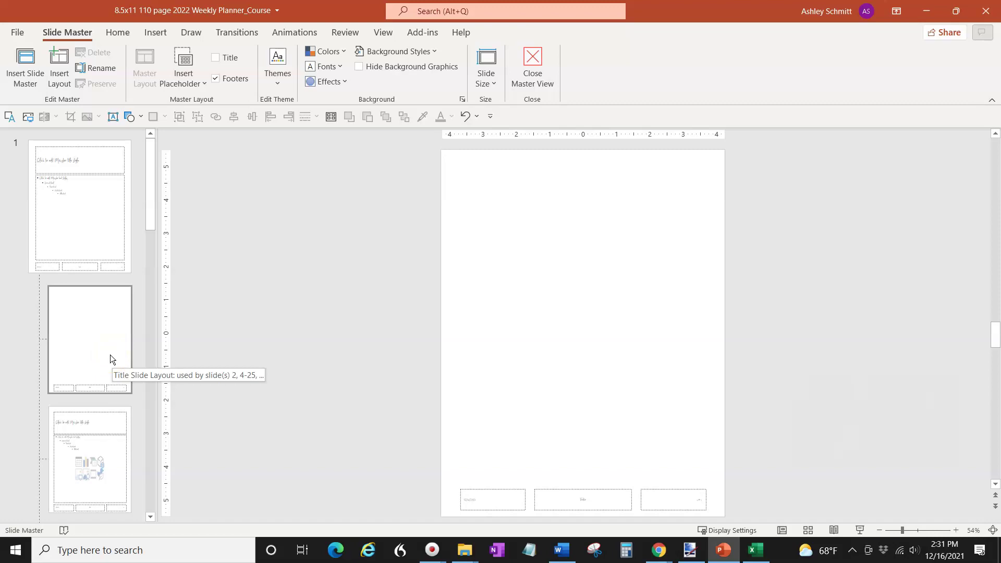
{"action": "scroll", "coordinate": [111, 355], "scroll_direction": "down", "scroll_amount": 10}
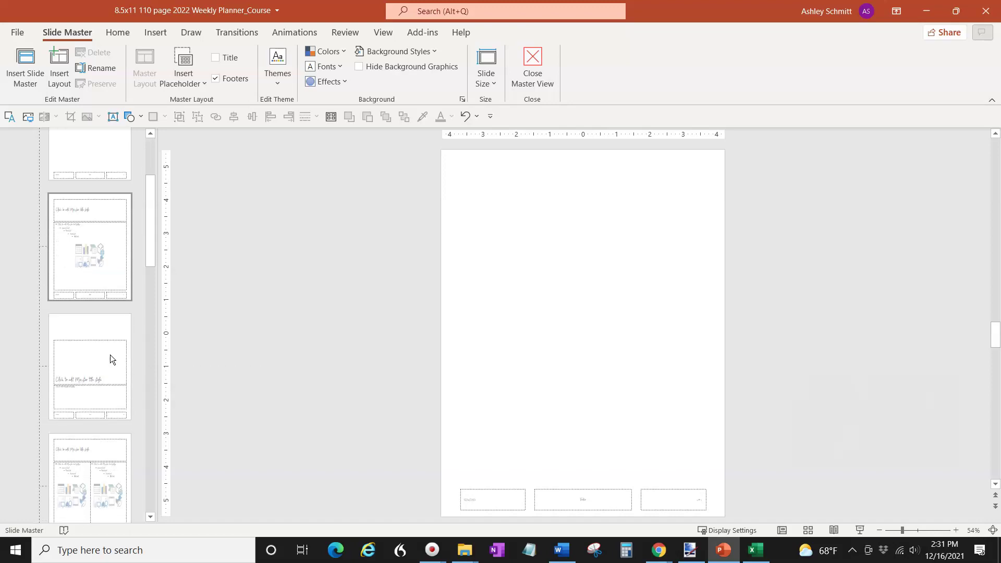
{"action": "scroll", "coordinate": [111, 354], "scroll_direction": "down", "scroll_amount": 5}
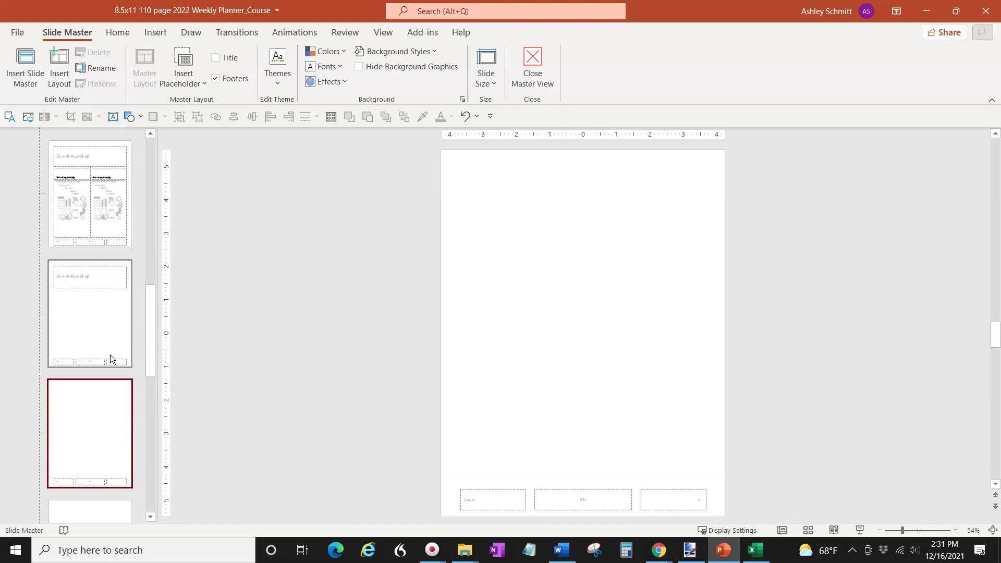
{"action": "scroll", "coordinate": [111, 355], "scroll_direction": "down", "scroll_amount": 2}
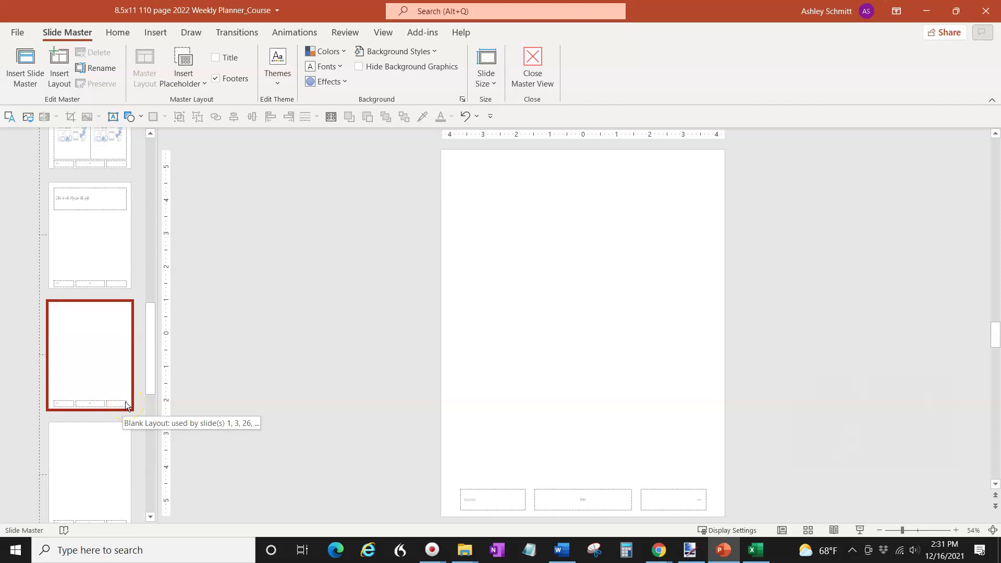
{"action": "scroll", "coordinate": [125, 405], "scroll_direction": "up", "scroll_amount": 12}
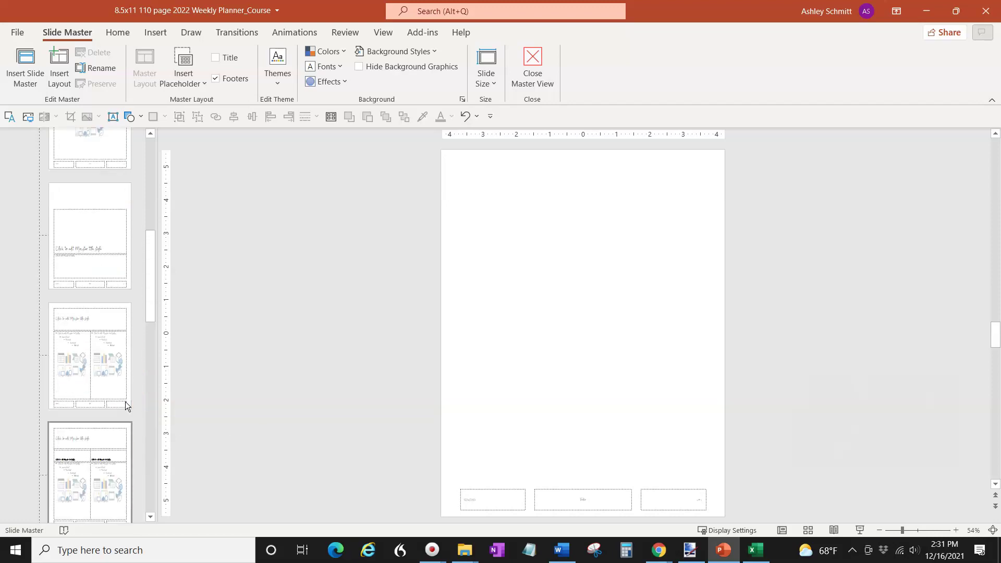
{"action": "left_click", "coordinate": [95, 464]}
{"action": "left_click", "coordinate": [83, 322]}
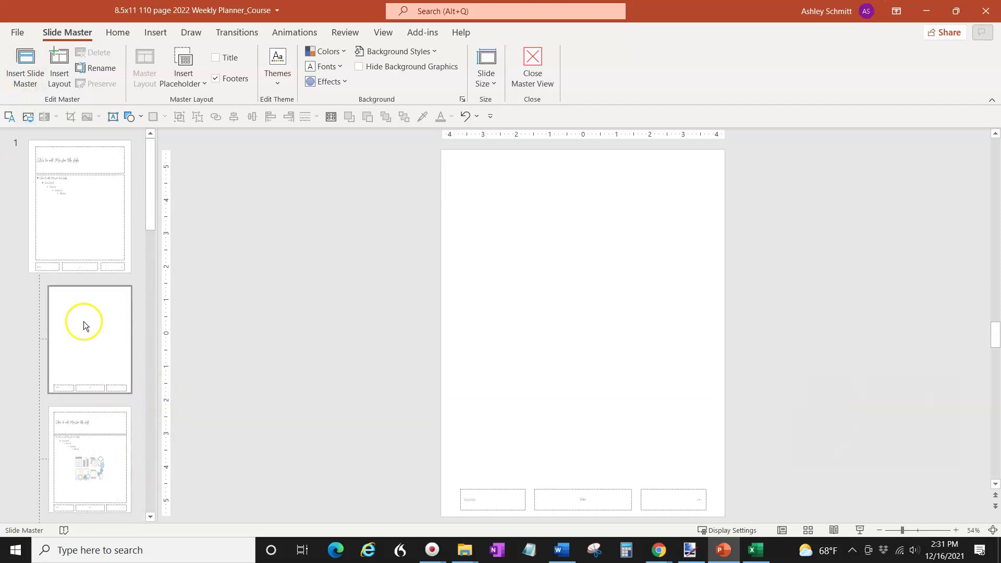
{"action": "scroll", "coordinate": [83, 321], "scroll_direction": "down", "scroll_amount": 3}
{"action": "scroll", "coordinate": [84, 321], "scroll_direction": "down", "scroll_amount": 5}
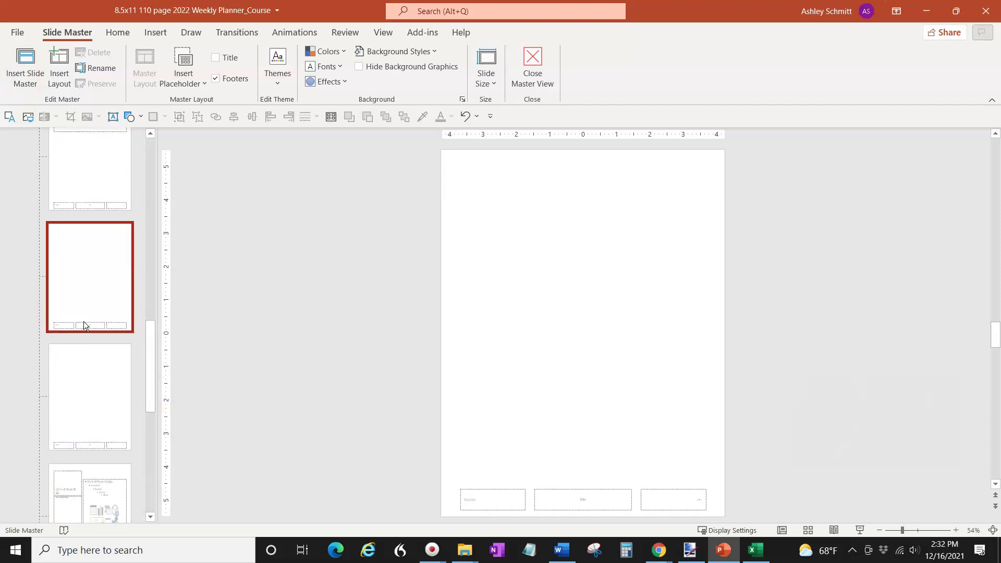
{"action": "scroll", "coordinate": [114, 403], "scroll_direction": "up", "scroll_amount": 8}
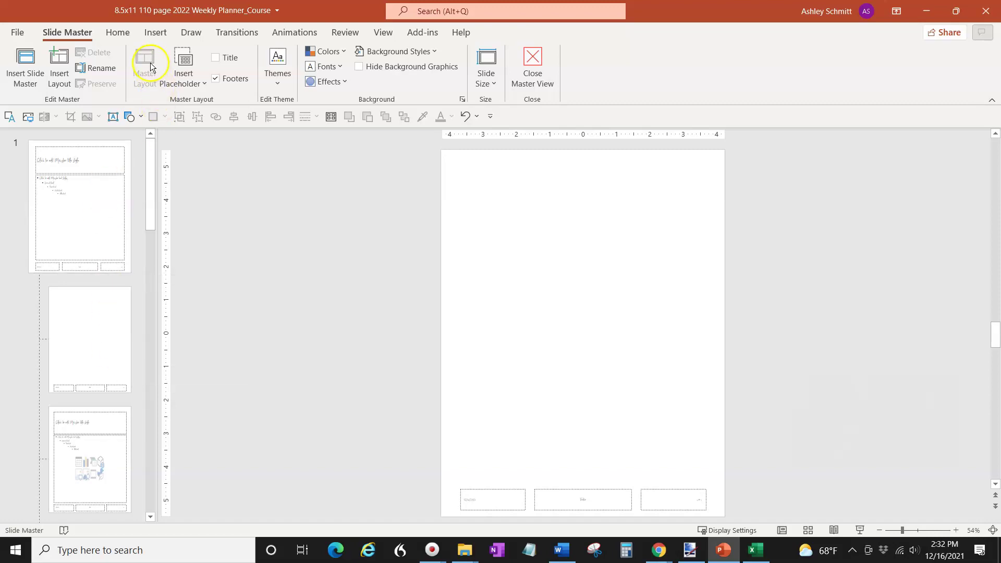
Step: Draw an 11" by 8.66" rectangle over the entire layout page and remove its outline
{"action": "left_click", "coordinate": [154, 33]}
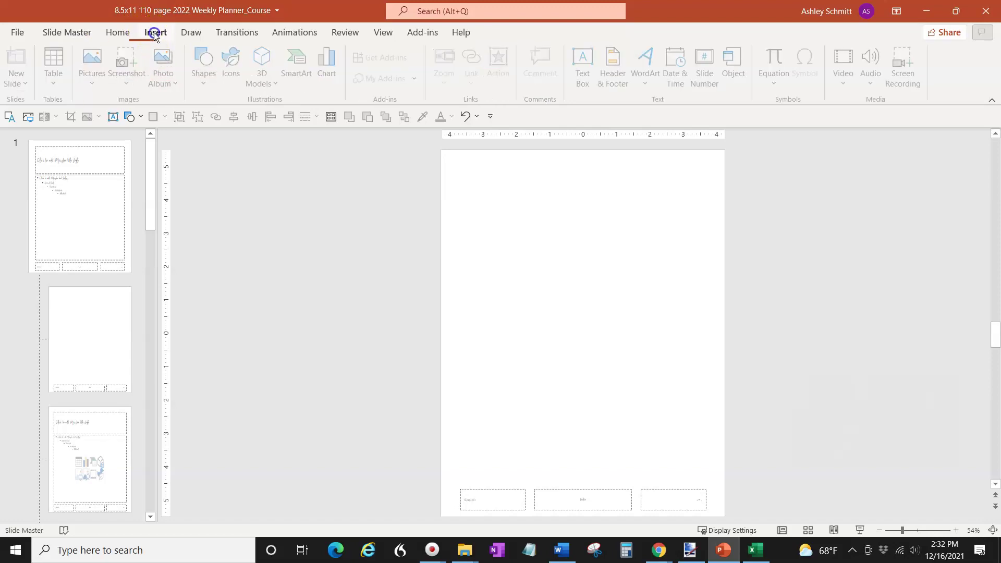
{"action": "left_click", "coordinate": [205, 85]}
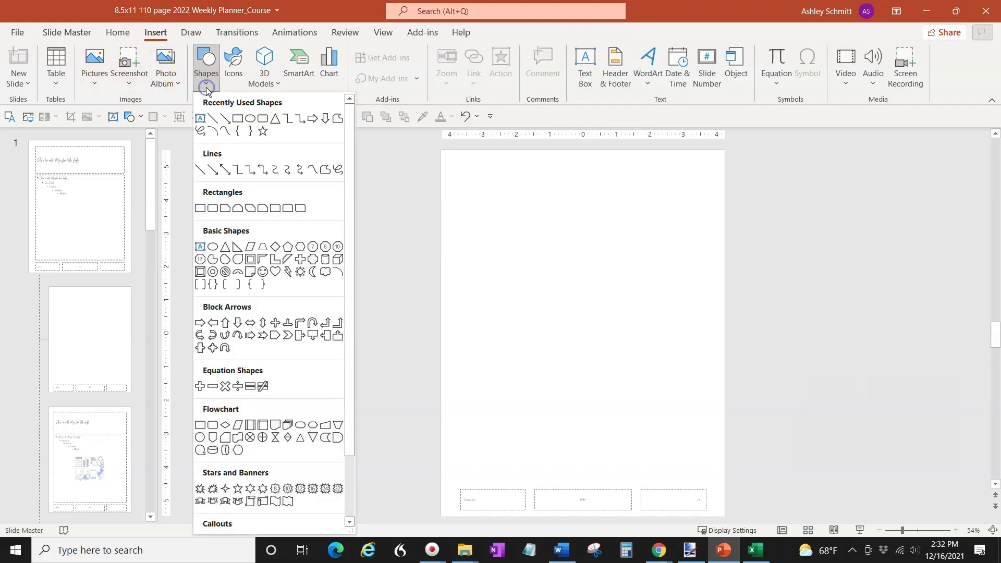
{"action": "left_click", "coordinate": [238, 118]}
{"action": "left_click_drag", "start_coordinate": [436, 148], "coordinate": [724, 515]}
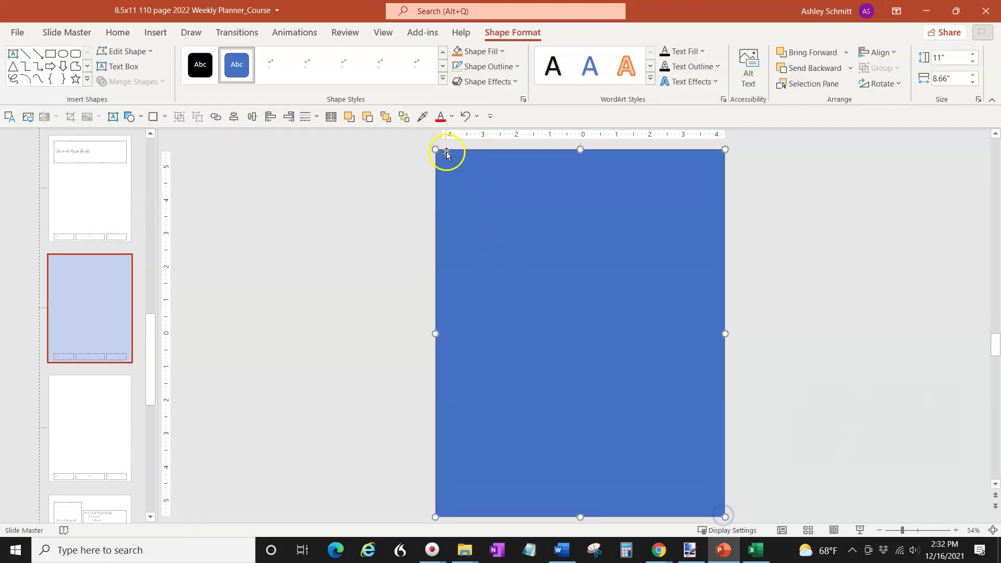
{"action": "left_click_drag", "start_coordinate": [439, 149], "coordinate": [444, 153]}
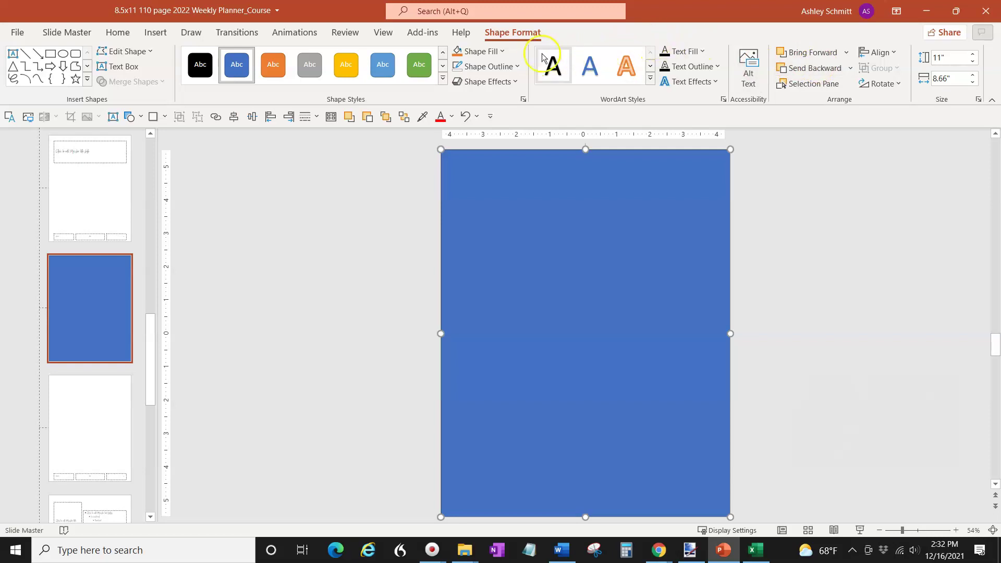
{"action": "left_click", "coordinate": [514, 70]}
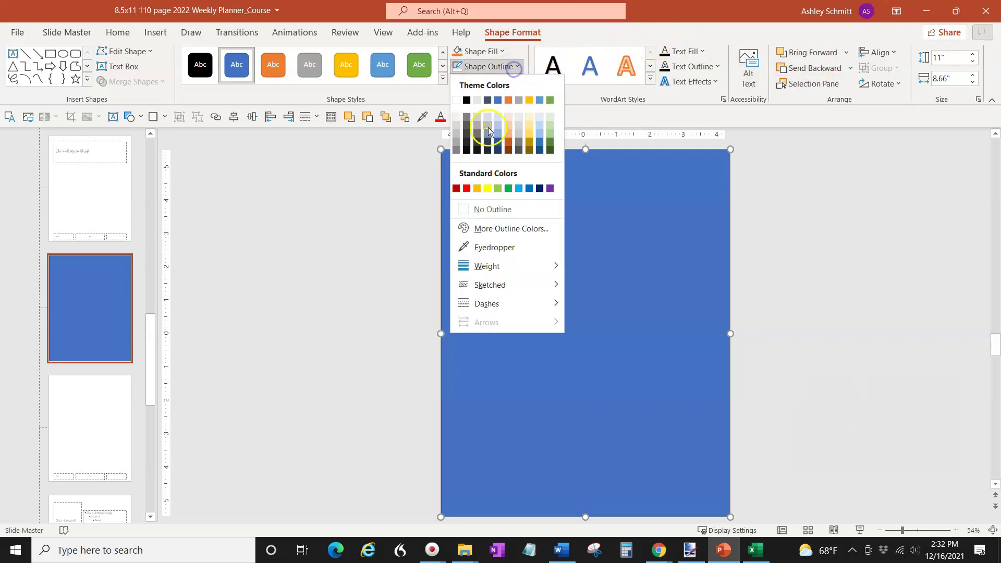
{"action": "left_click", "coordinate": [464, 208]}
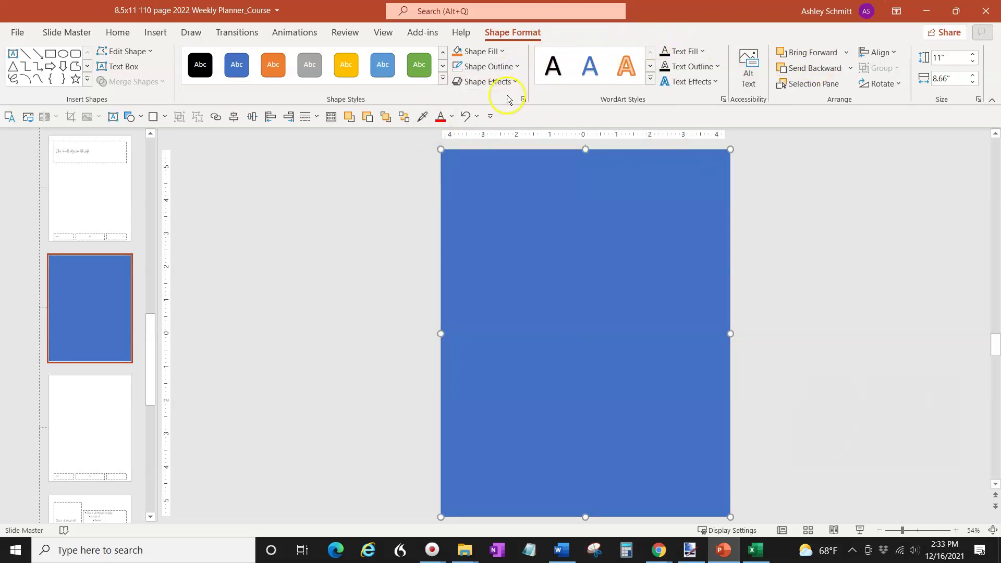
{"action": "left_click", "coordinate": [503, 52]}
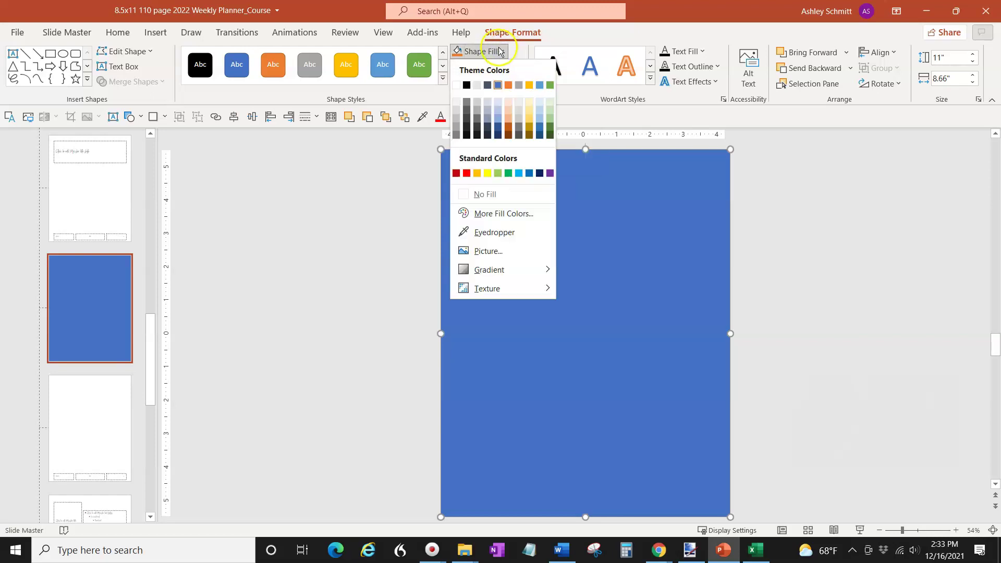
Step: Fill the rectangle with image 35 from the Seamless-pattern-flower-doodle folder
{"action": "left_click", "coordinate": [497, 254]}
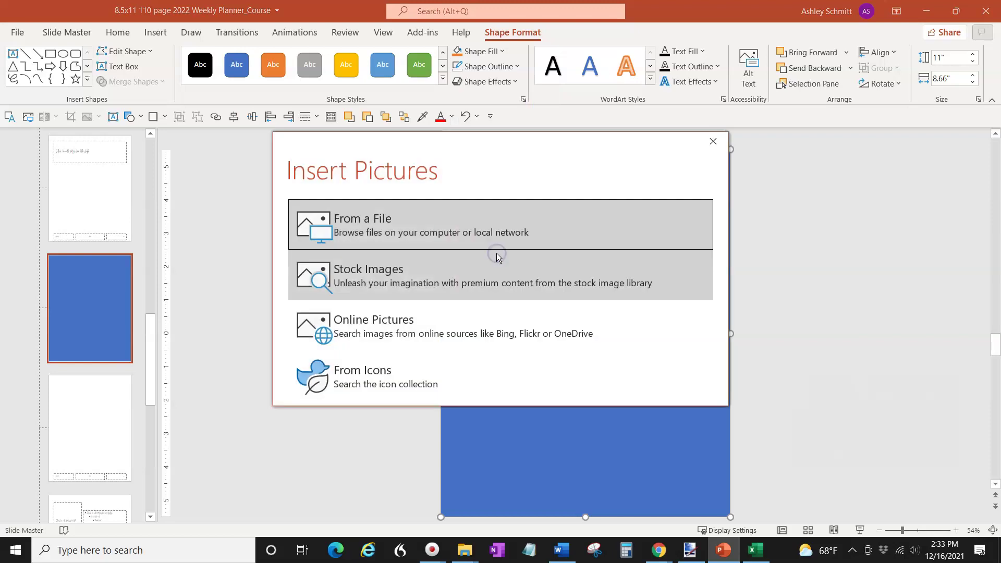
{"action": "left_click", "coordinate": [404, 216]}
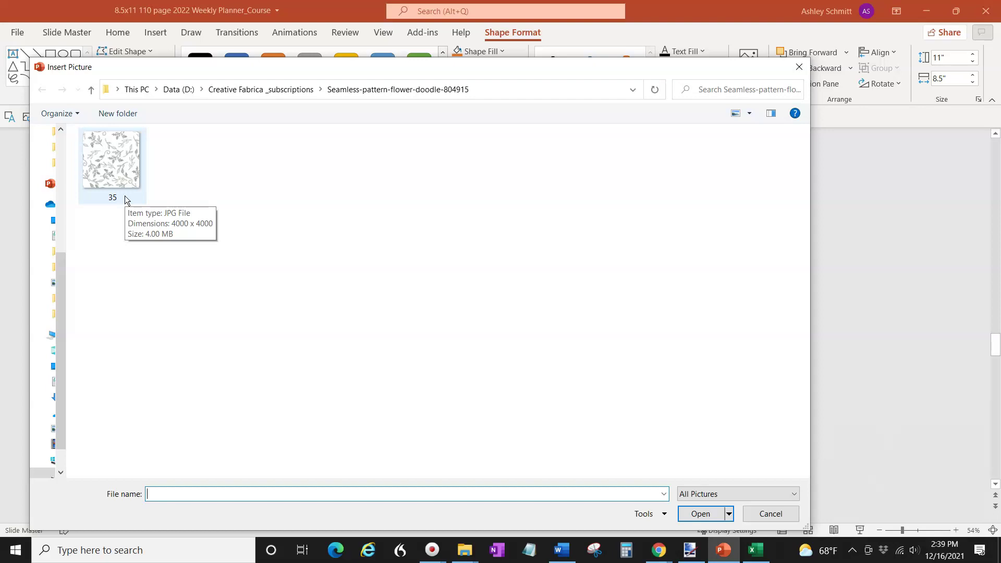
{"action": "left_click", "coordinate": [114, 161]}
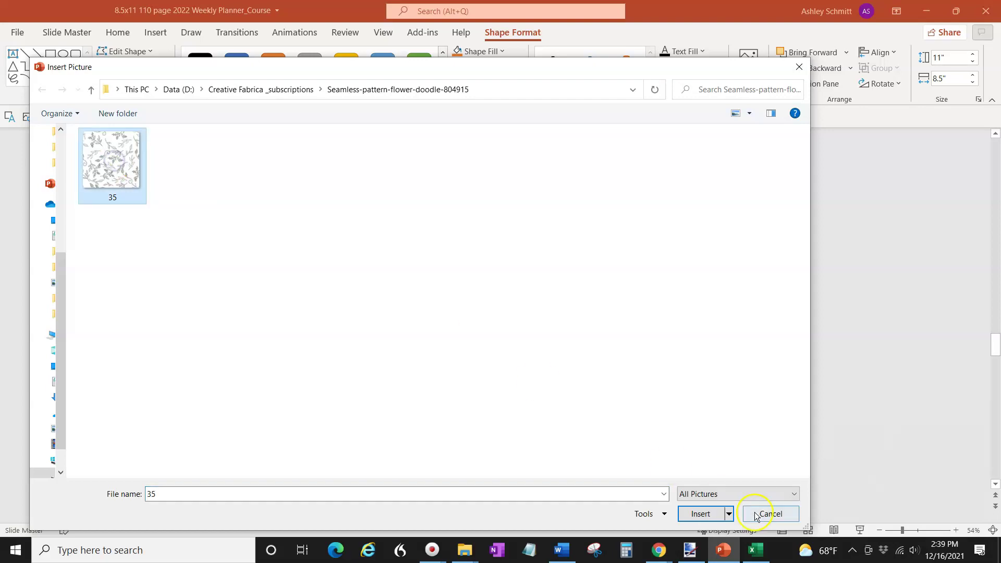
{"action": "left_click", "coordinate": [700, 514]}
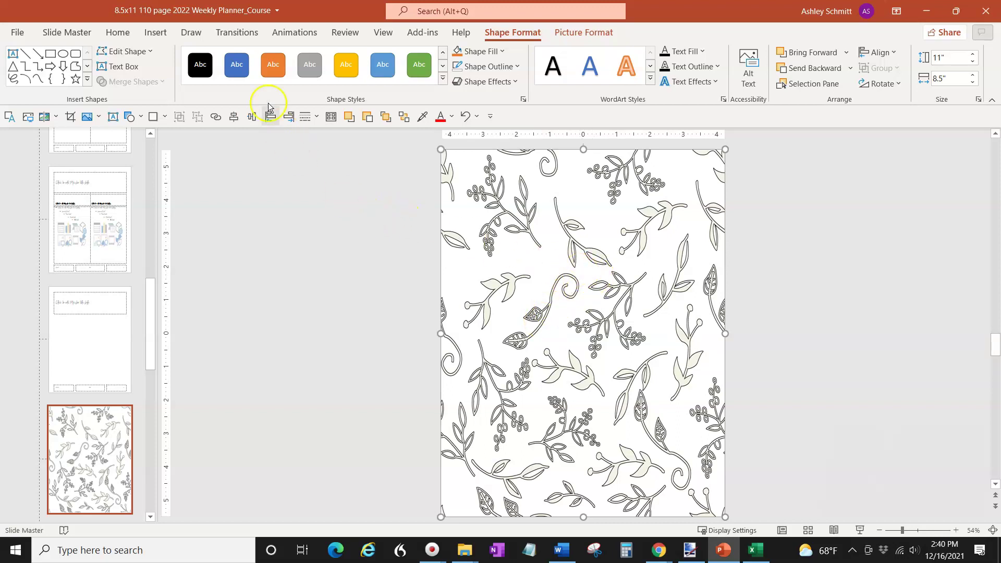
Step: Set the floral picture's transparency to 64% in the Format Picture pane
{"action": "right_click", "coordinate": [602, 305]}
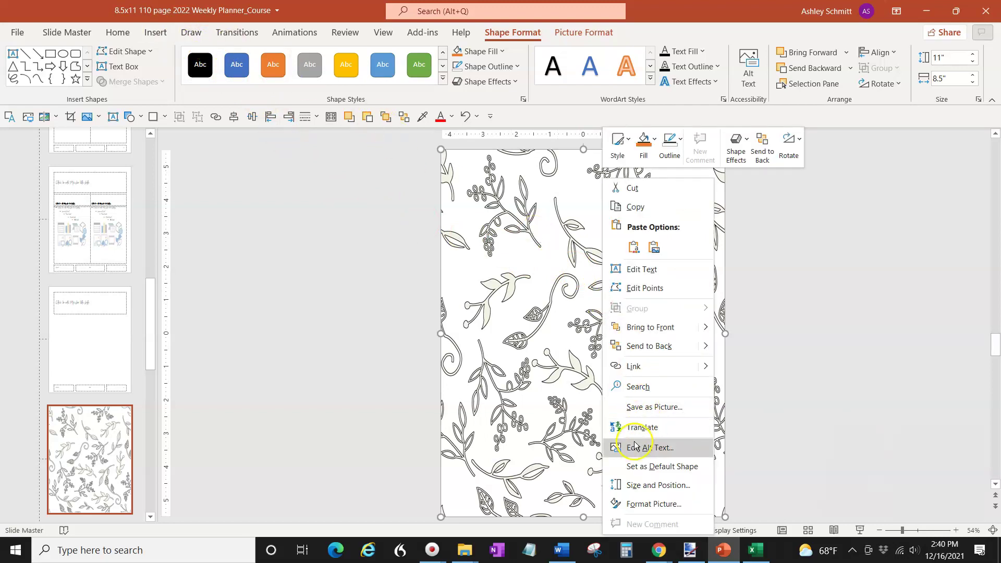
{"action": "left_click", "coordinate": [649, 503]}
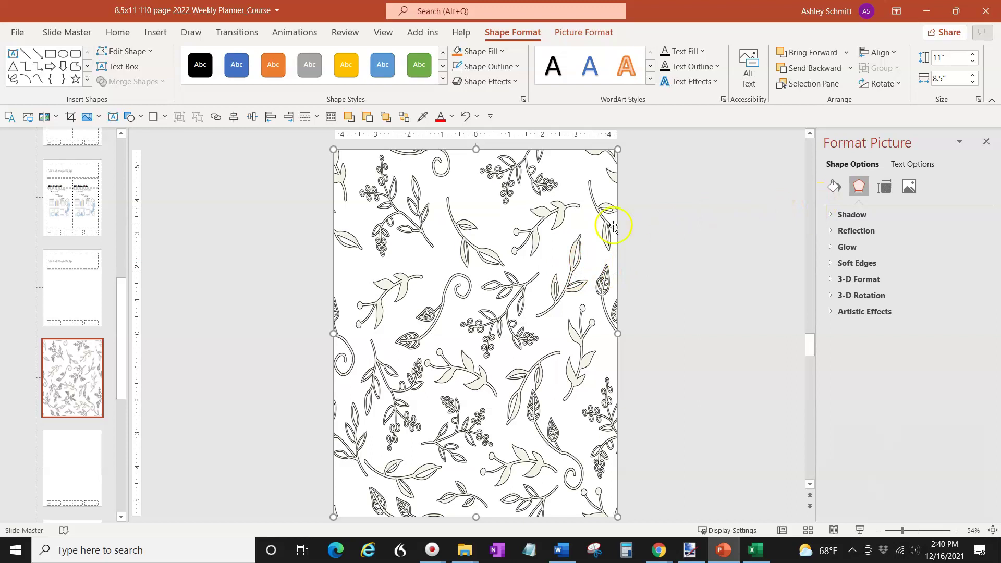
{"action": "left_click", "coordinate": [910, 187]}
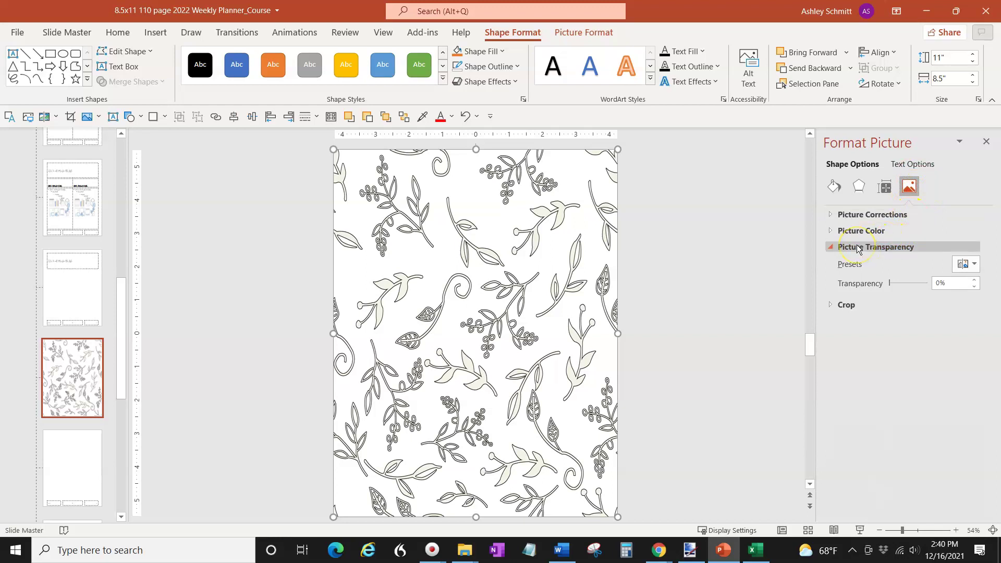
{"action": "left_click", "coordinate": [892, 283]}
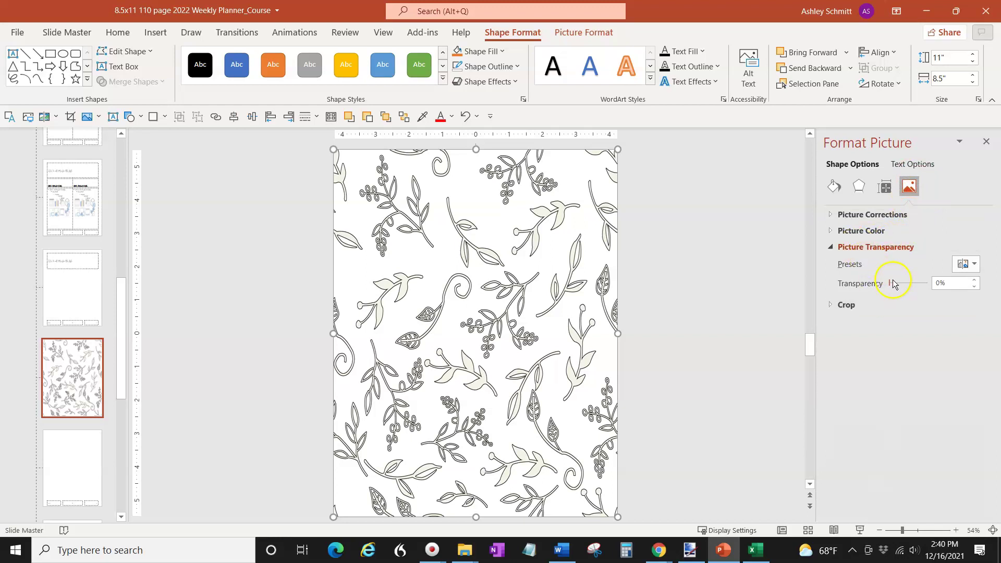
{"action": "left_click_drag", "start_coordinate": [892, 285], "coordinate": [916, 291]}
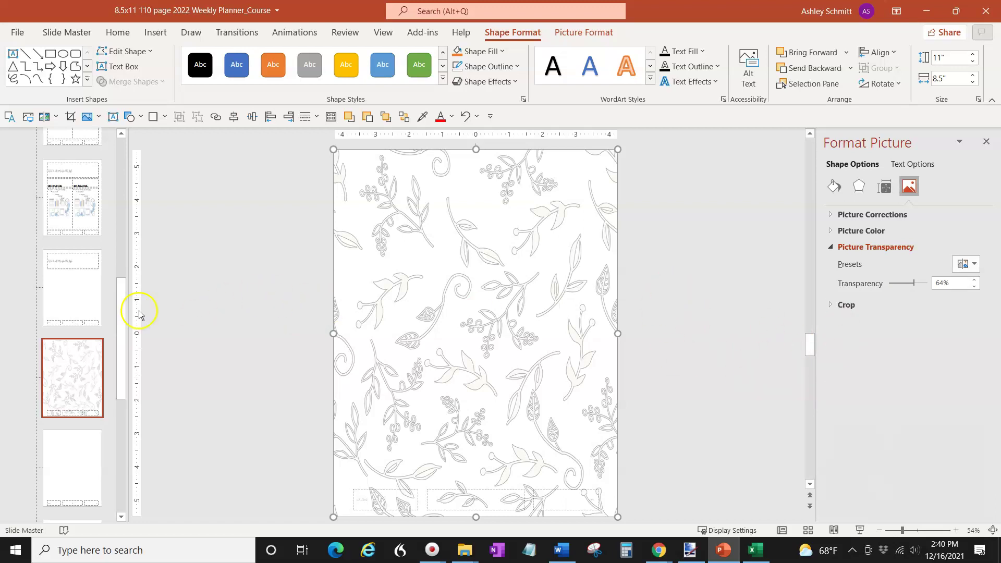
{"action": "mouse_move", "coordinate": [121, 305]}
{"action": "left_mouse_down"}
{"action": "mouse_move", "coordinate": [112, 246]}
{"action": "mouse_move", "coordinate": [128, 296]}
{"action": "left_mouse_up"}
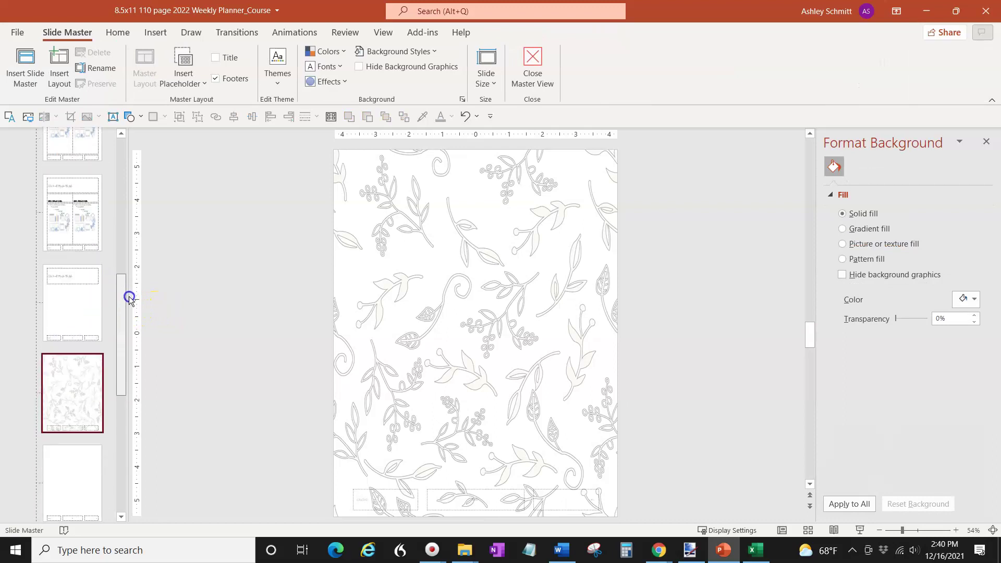
Step: Copy the faded floral picture and paste it onto the Title Slide Layout
{"action": "left_click", "coordinate": [436, 283]}
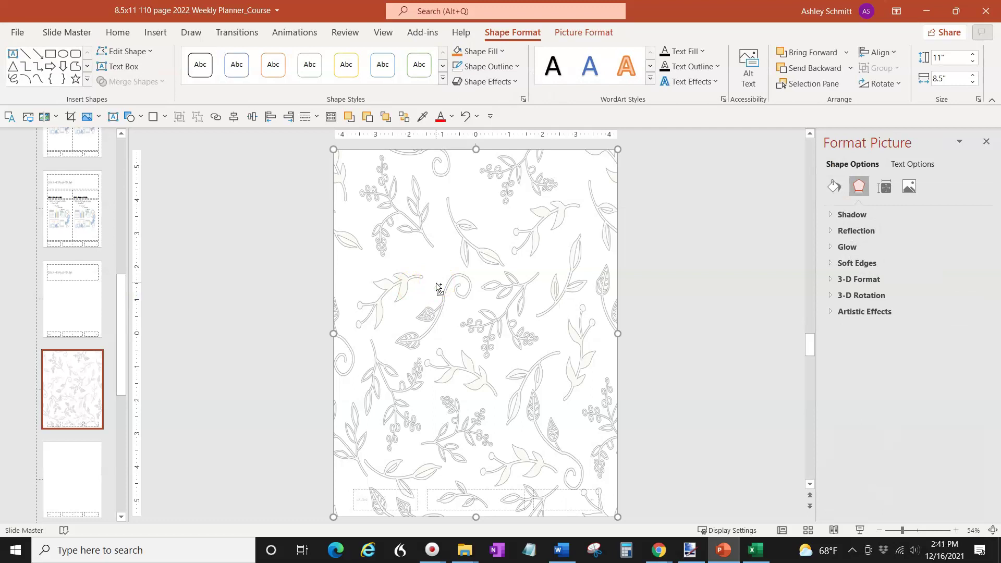
{"action": "left_click_drag", "start_coordinate": [118, 281], "coordinate": [114, 222]}
{"action": "scroll", "coordinate": [89, 183], "scroll_direction": "up", "scroll_amount": 5}
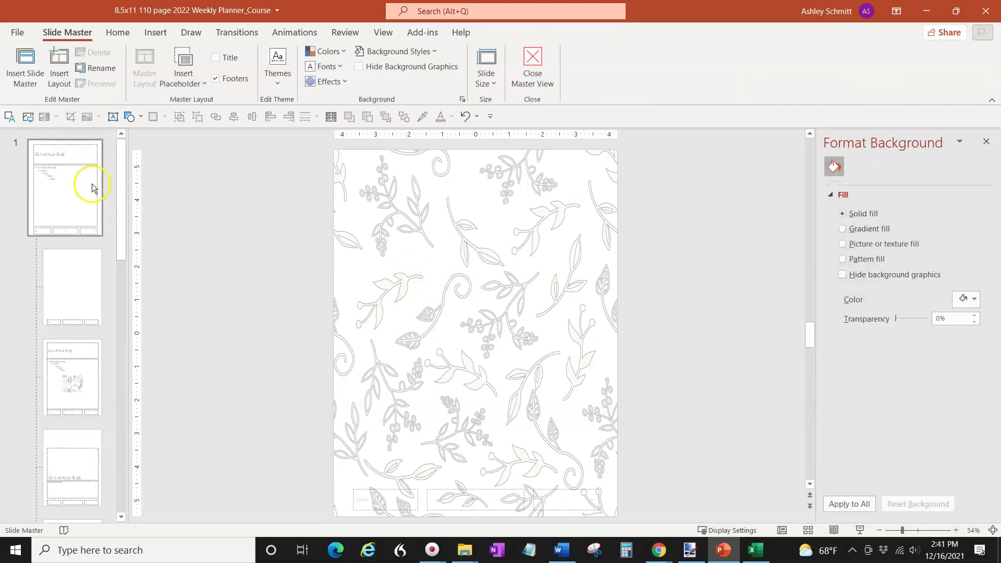
{"action": "left_click", "coordinate": [79, 297]}
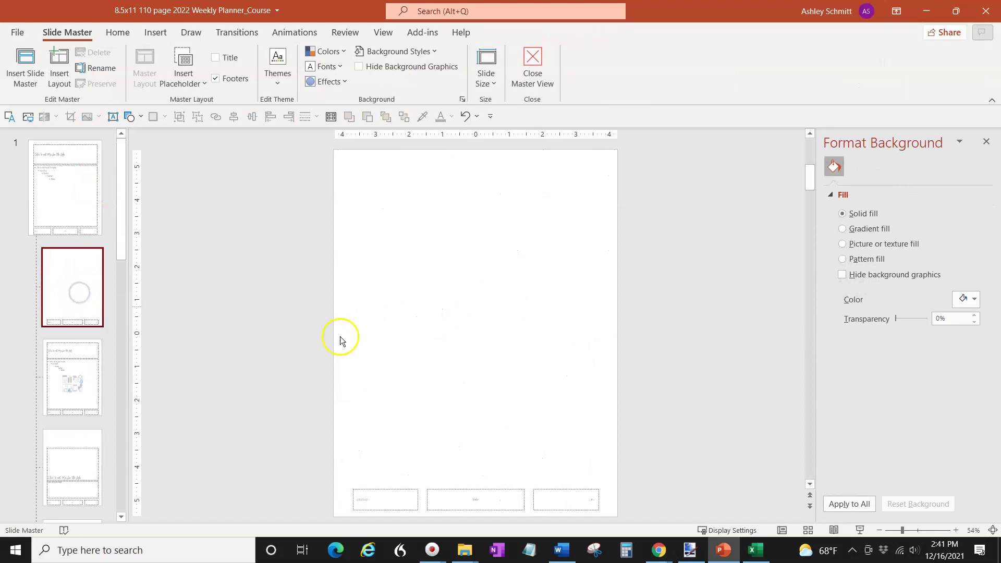
{"action": "key", "text": "ctrl+v"}
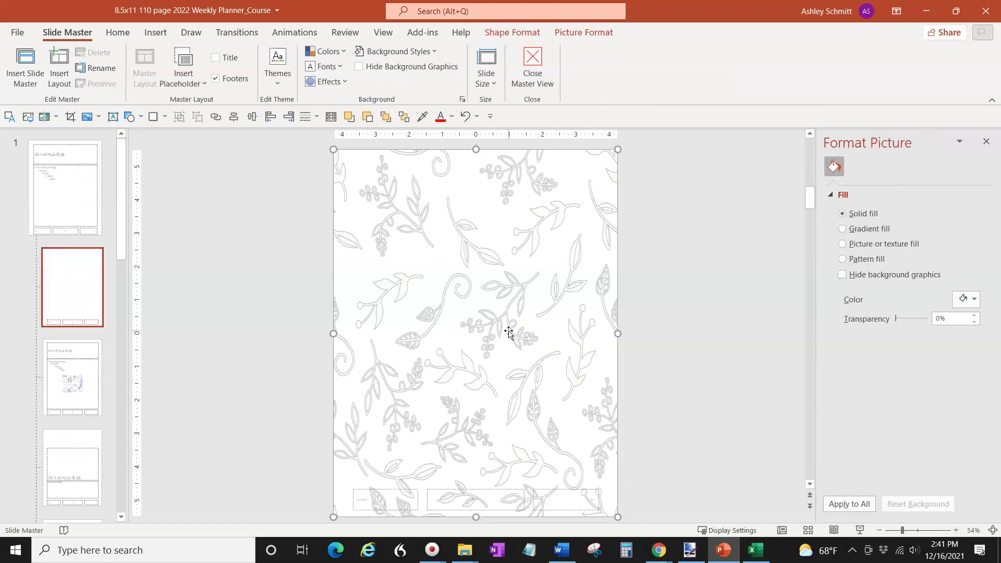
{"action": "left_click", "coordinate": [677, 284]}
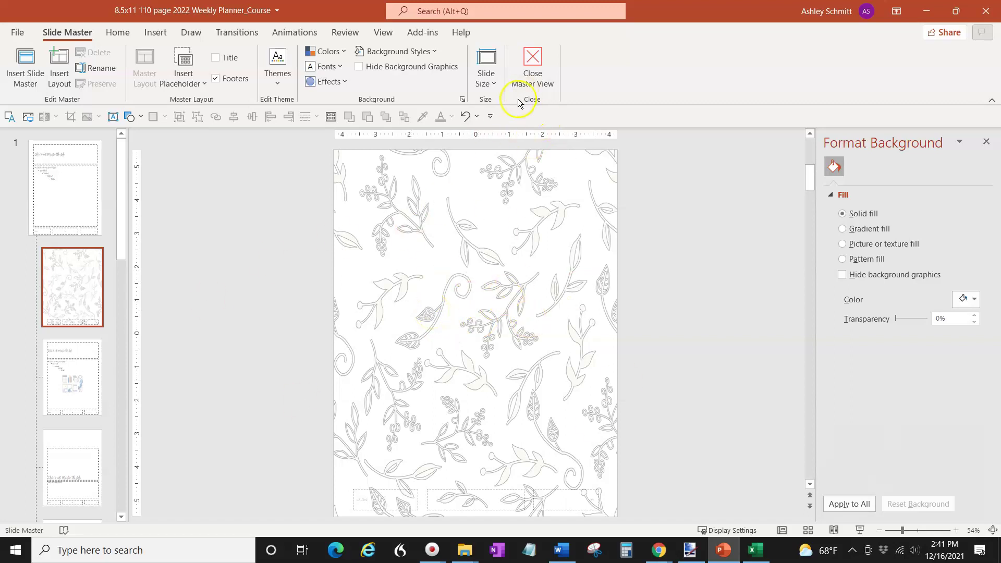
{"action": "left_click", "coordinate": [423, 309]}
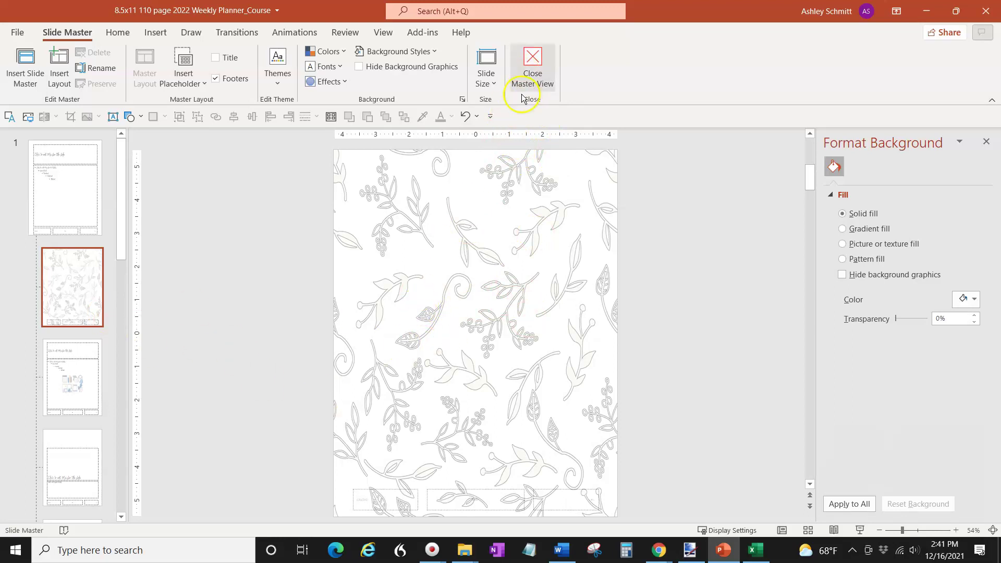
Step: Delete the pasted picture and give the layout background a tiled floral picture fill
{"action": "left_click", "coordinate": [452, 281]}
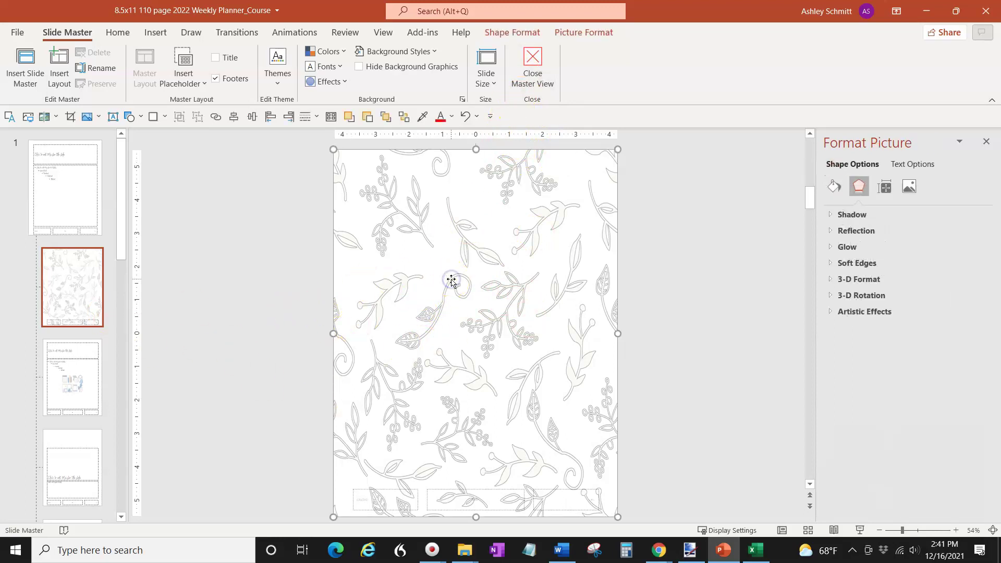
{"action": "key", "text": "Delete"}
{"action": "left_click", "coordinate": [376, 210]}
{"action": "left_click", "coordinate": [432, 269]}
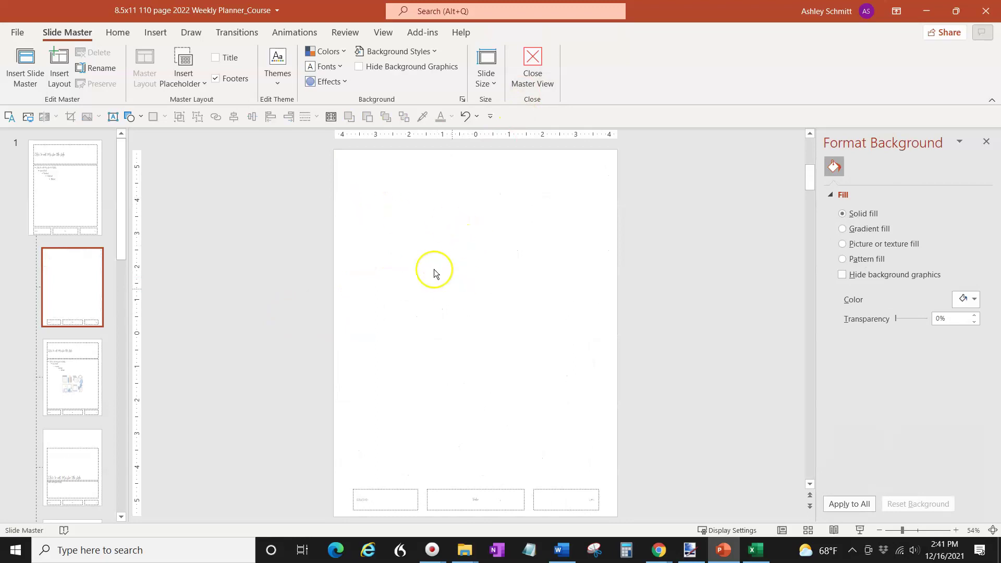
{"action": "left_click", "coordinate": [369, 157]}
{"action": "left_click", "coordinate": [424, 228]}
{"action": "left_click", "coordinate": [870, 245]}
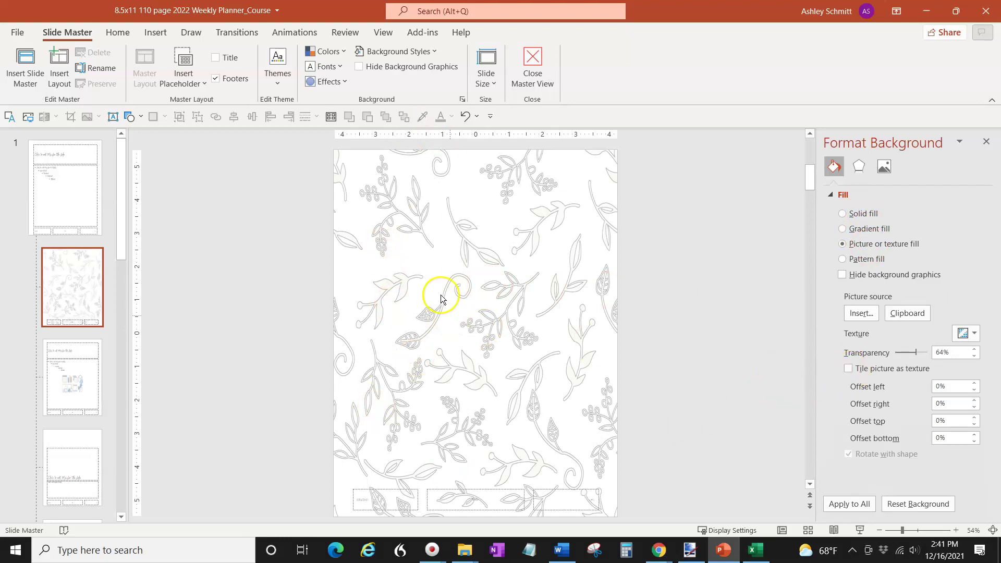
{"action": "left_click", "coordinate": [848, 369]}
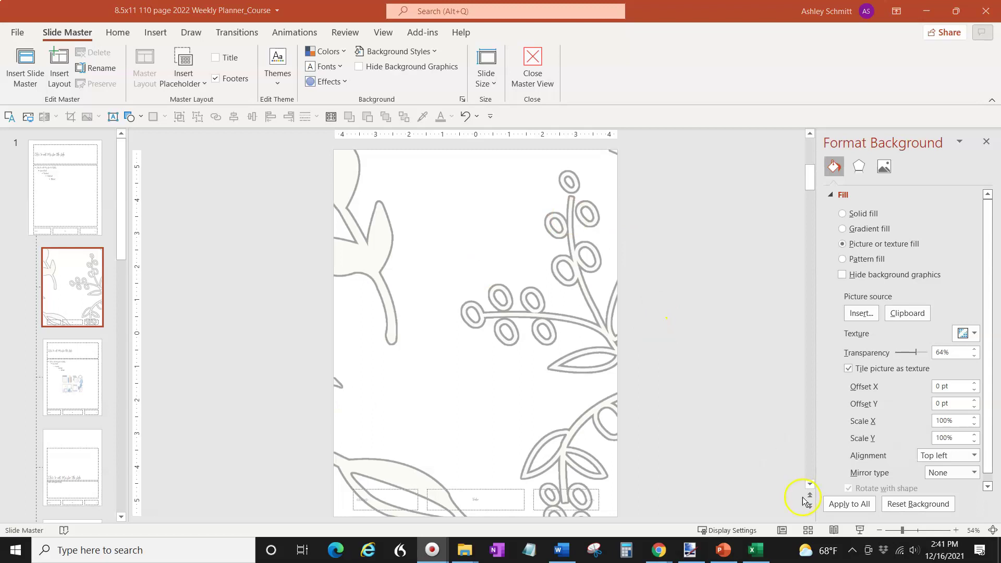
Step: Set the tile Scale X and Scale Y to 15%
{"action": "left_click", "coordinate": [954, 421]}
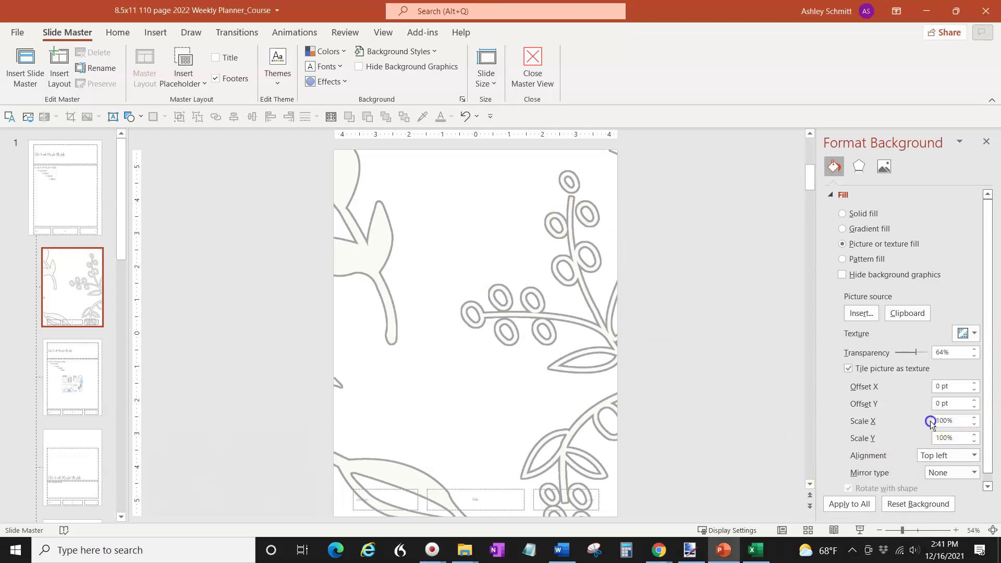
{"action": "left_click", "coordinate": [949, 417]}
{"action": "left_click_drag", "start_coordinate": [940, 420], "coordinate": [916, 423]}
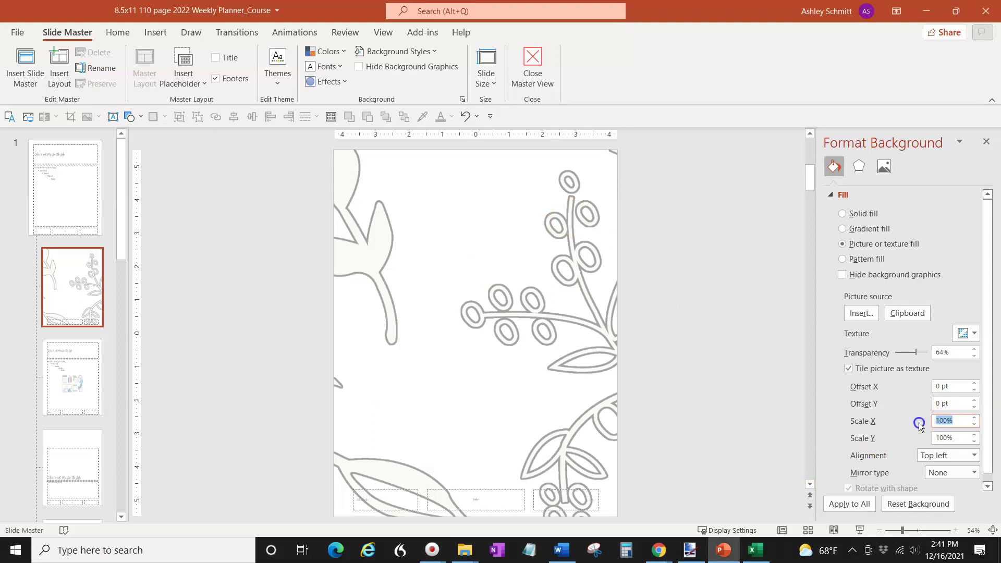
{"action": "type", "text": "50"}
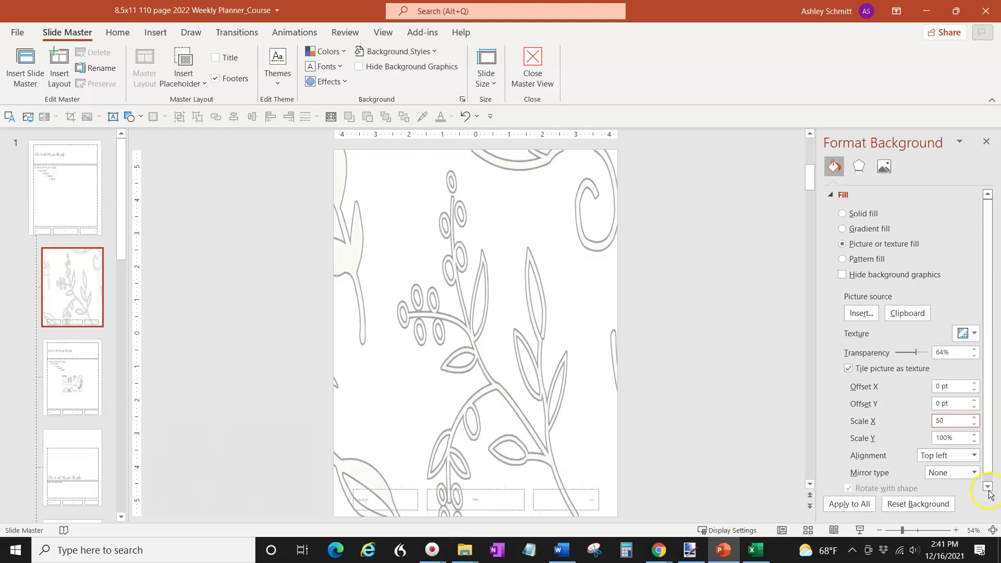
{"action": "left_click_drag", "start_coordinate": [954, 437], "coordinate": [939, 442]}
{"action": "type", "text": "50"}
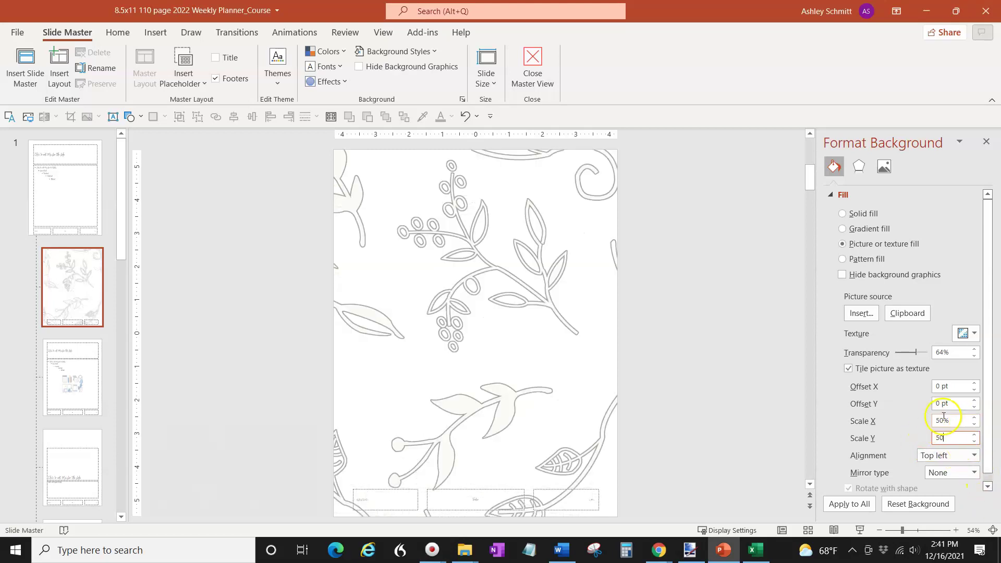
{"action": "left_click_drag", "start_coordinate": [949, 418], "coordinate": [916, 411]}
{"action": "type", "text": "25"}
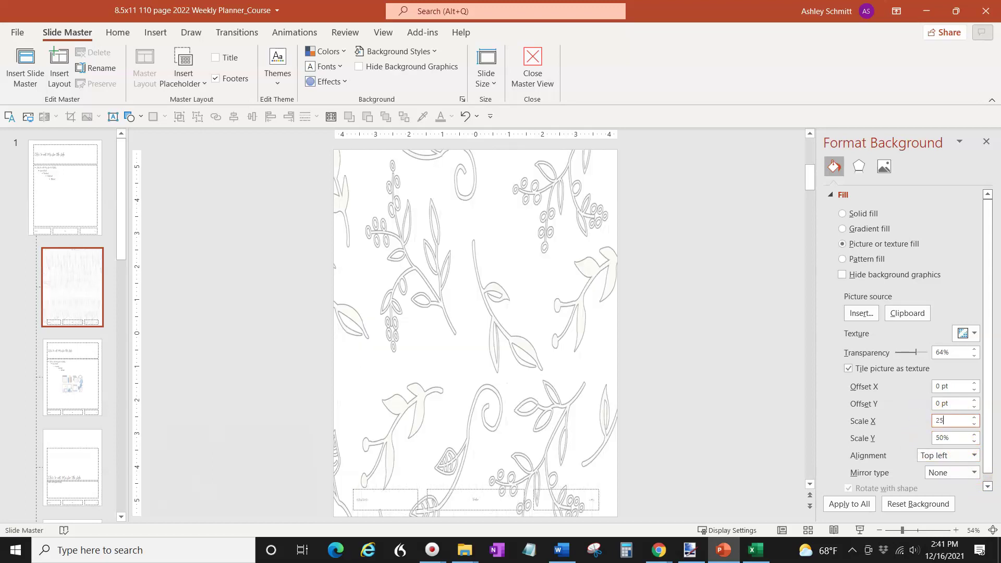
{"action": "left_click_drag", "start_coordinate": [959, 438], "coordinate": [937, 438]}
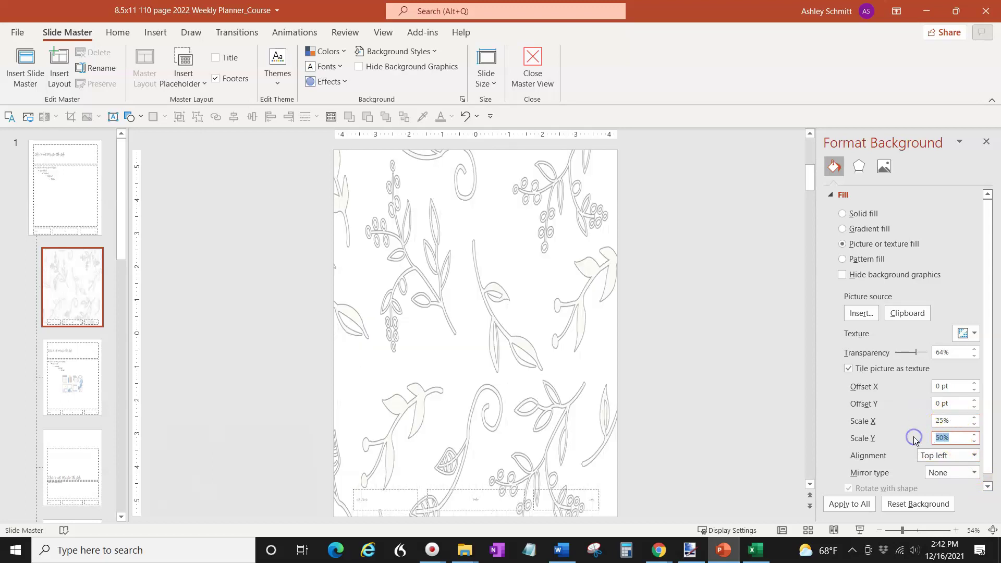
{"action": "type", "text": "25"}
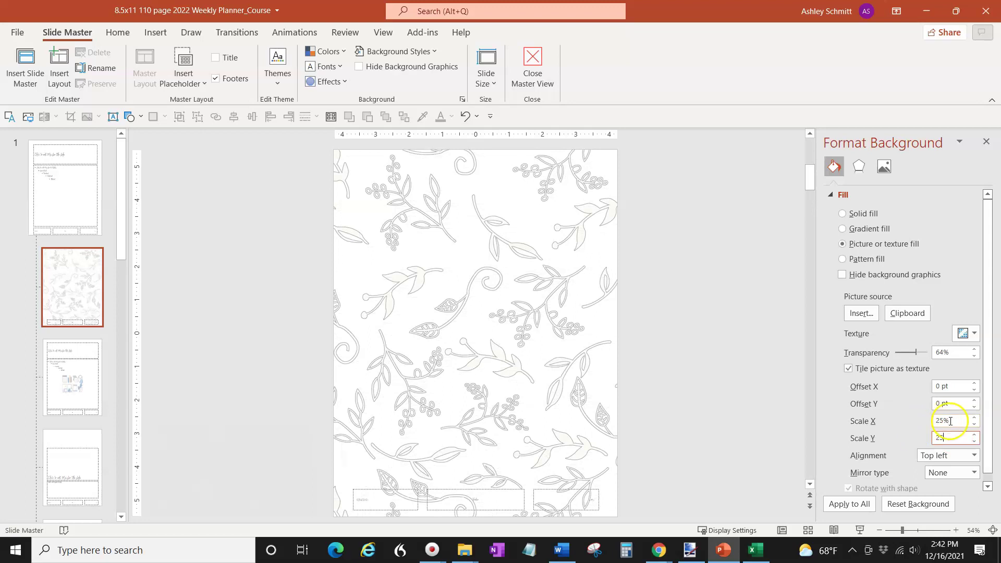
{"action": "left_click", "coordinate": [950, 421]}
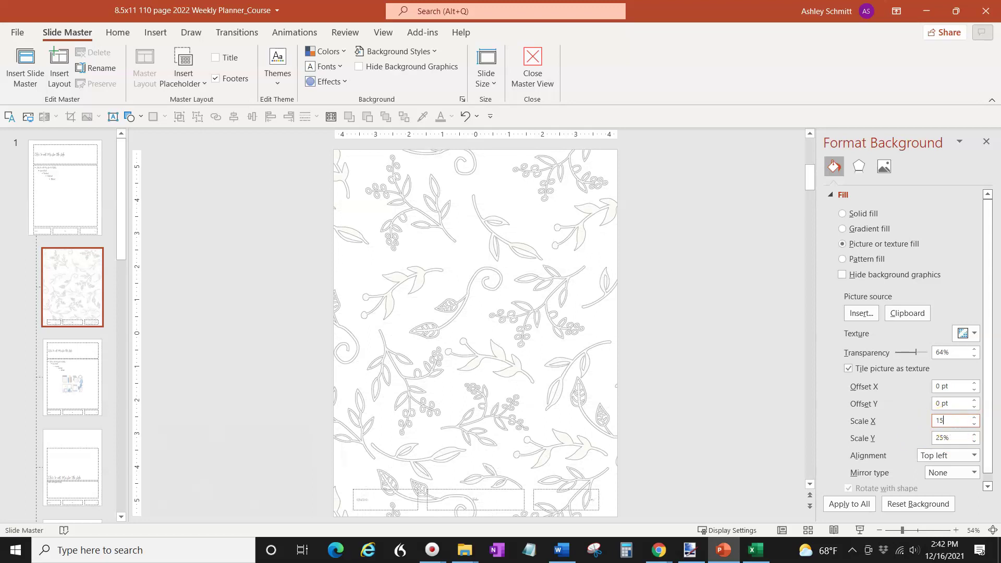
{"action": "type", "text": "15"}
{"action": "key", "text": "Tab"}
{"action": "left_click", "coordinate": [930, 434]}
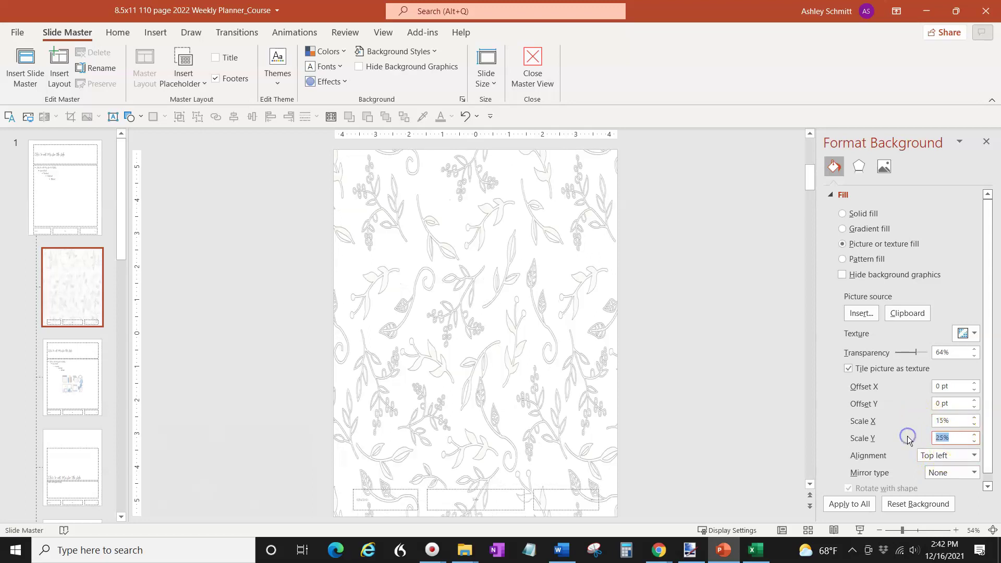
{"action": "type", "text": "15"}
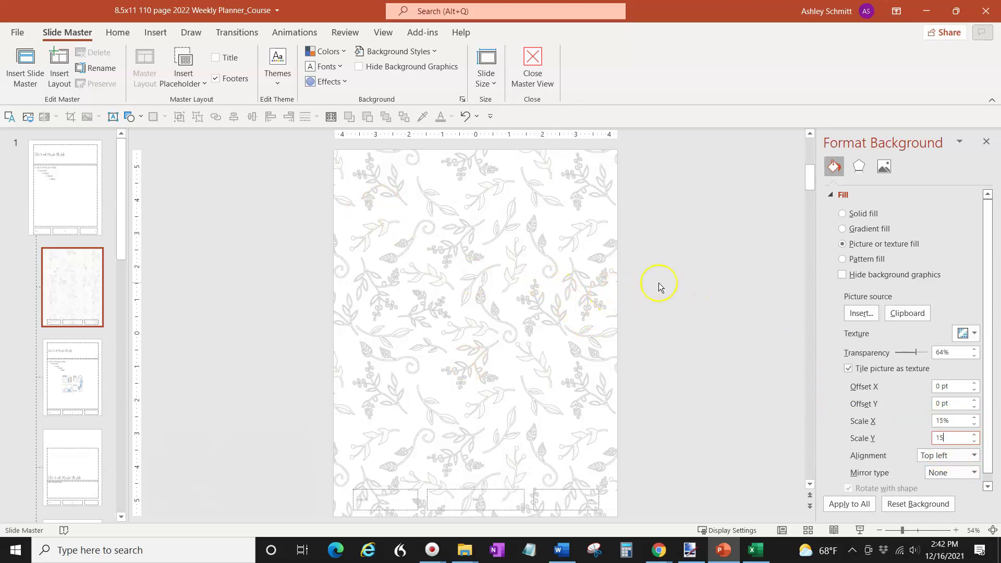
Step: Compare the tiled background against the other floral layouts
{"action": "scroll", "coordinate": [149, 274], "scroll_direction": "down", "scroll_amount": 6}
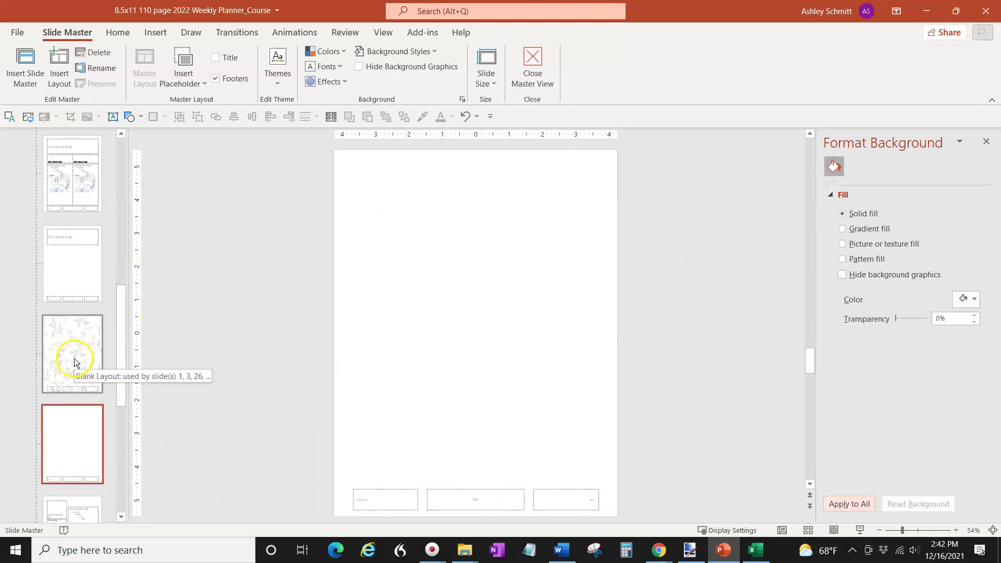
{"action": "left_click", "coordinate": [74, 358]}
{"action": "scroll", "coordinate": [74, 354], "scroll_direction": "up", "scroll_amount": 5}
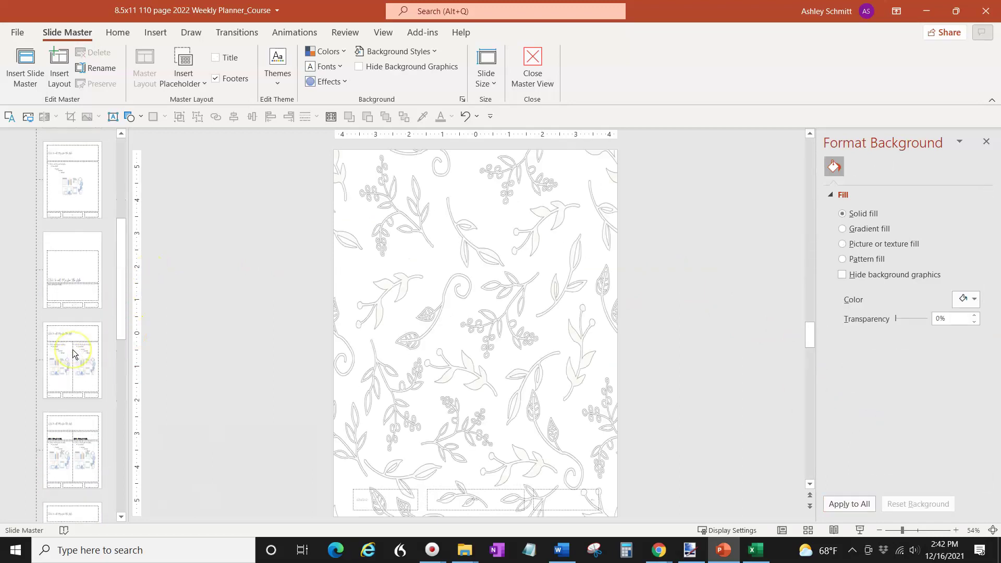
{"action": "left_click", "coordinate": [69, 288]}
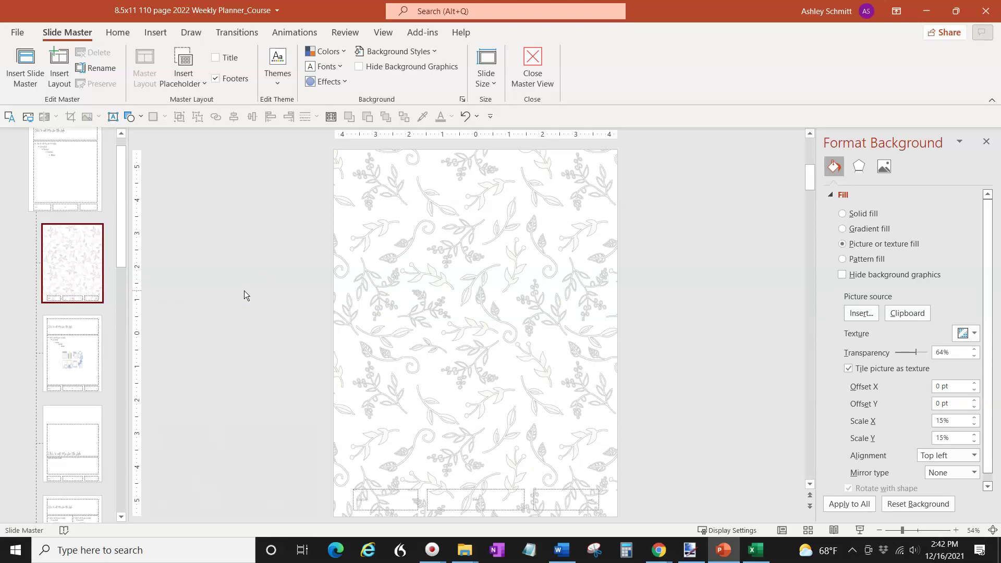
{"action": "left_click", "coordinate": [319, 290]}
{"action": "left_click", "coordinate": [382, 34]}
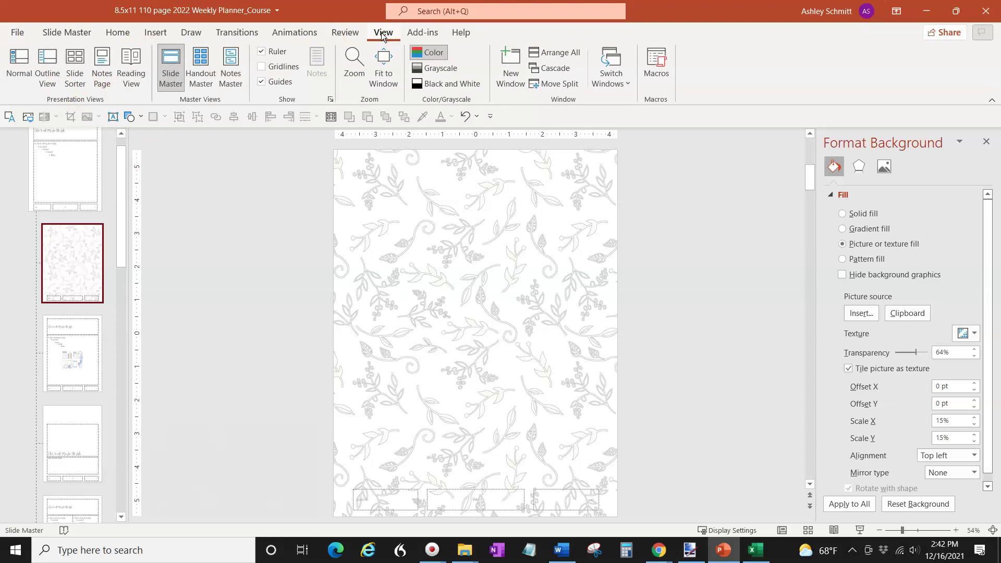
{"action": "left_click", "coordinate": [73, 82]}
{"action": "left_click", "coordinate": [63, 75]}
{"action": "left_click", "coordinate": [78, 76]}
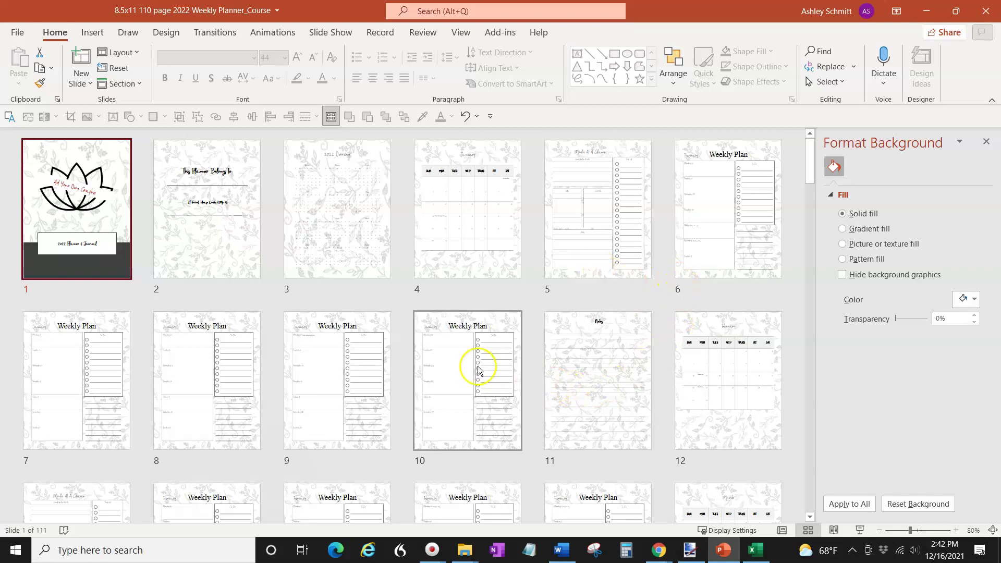
{"action": "scroll", "coordinate": [208, 285], "scroll_direction": "down", "scroll_amount": 8}
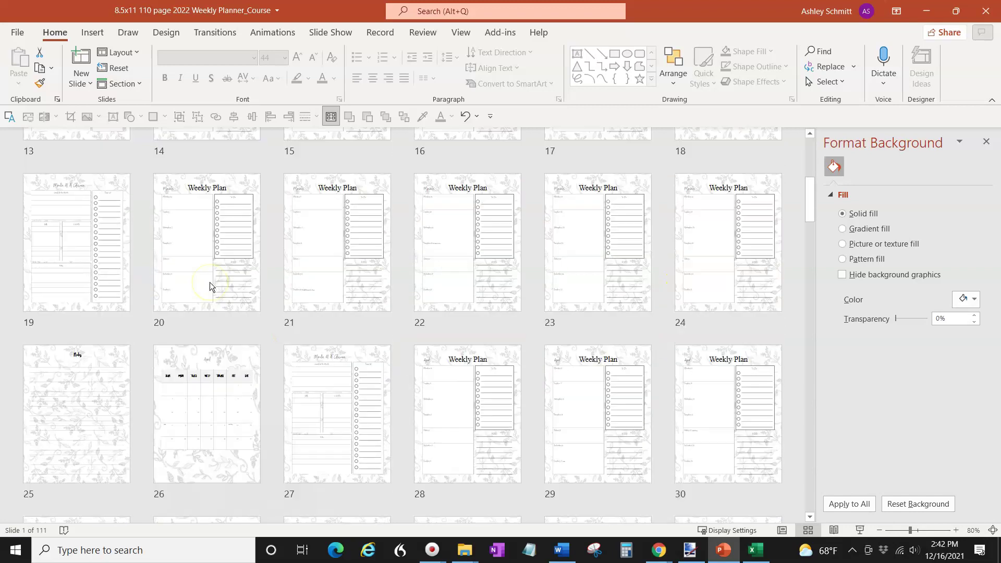
{"action": "scroll", "coordinate": [210, 283], "scroll_direction": "down", "scroll_amount": 2}
{"action": "scroll", "coordinate": [209, 282], "scroll_direction": "down", "scroll_amount": 3}
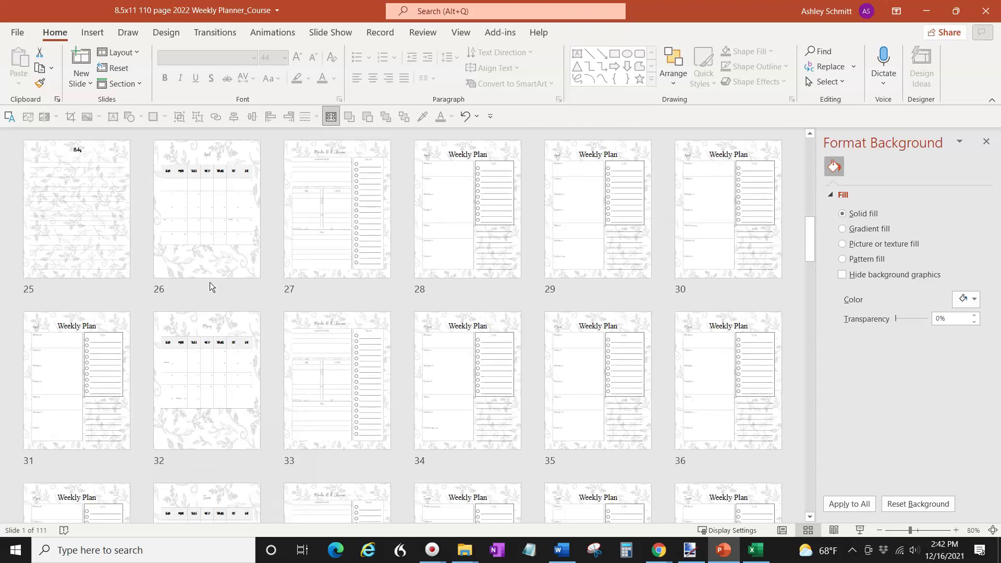
{"action": "left_click", "coordinate": [177, 263]}
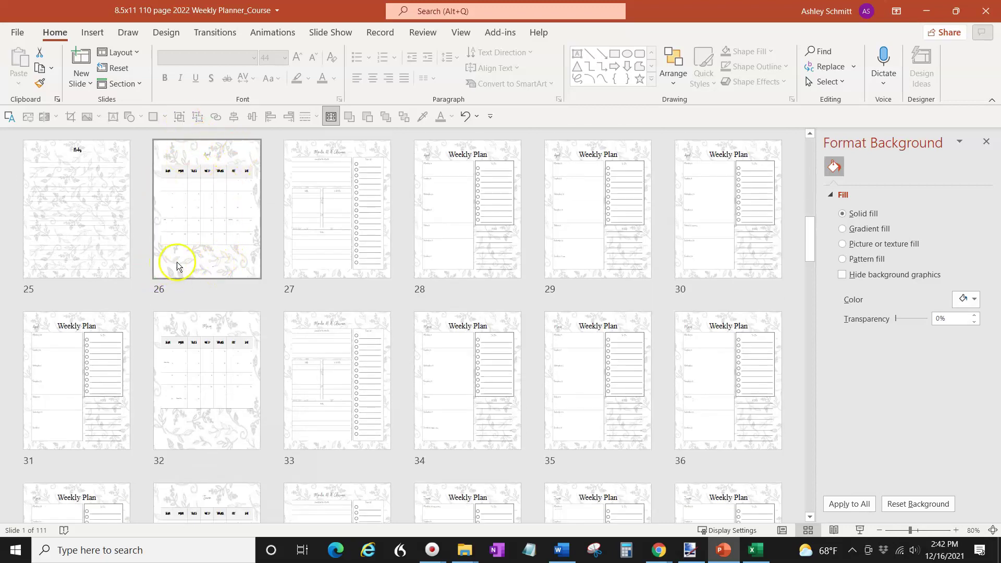
{"action": "left_click", "coordinate": [112, 249]}
{"action": "scroll", "coordinate": [186, 245], "scroll_direction": "up", "scroll_amount": 10}
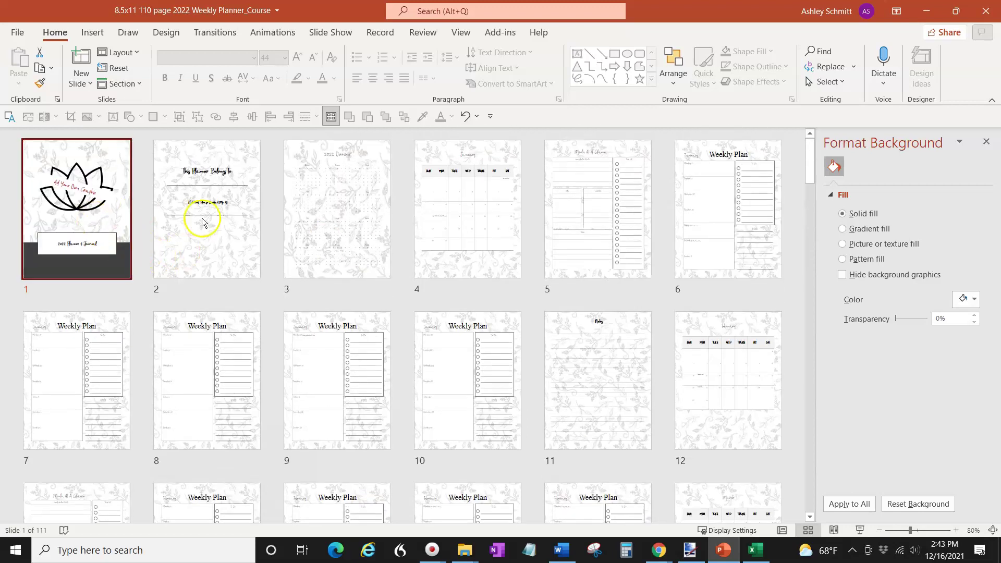
Step: On the 2022 Overview slide, draw a rectangle covering the overview calendar area
{"action": "double_click", "coordinate": [211, 247]}
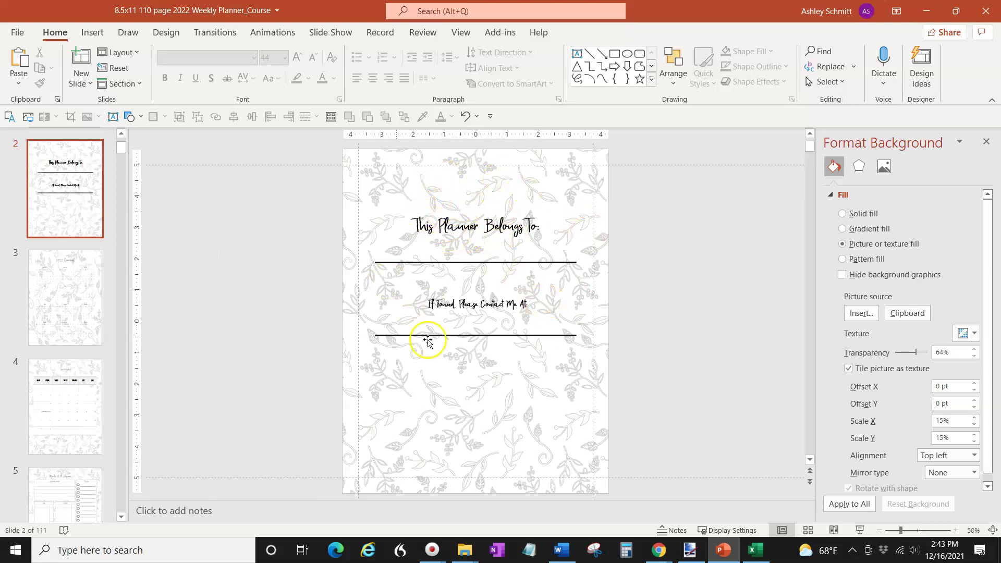
{"action": "left_click", "coordinate": [72, 316]}
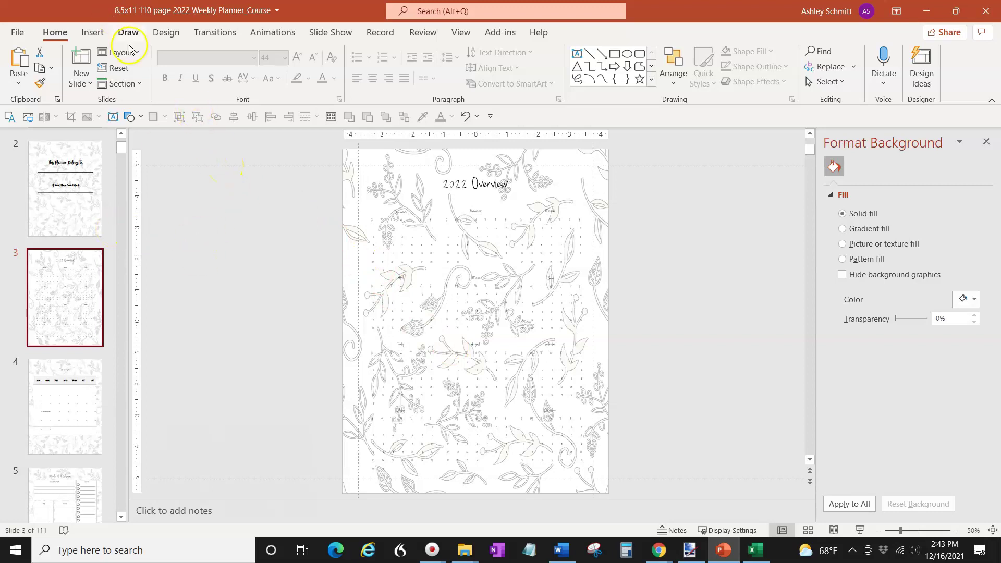
{"action": "left_click", "coordinate": [92, 33]}
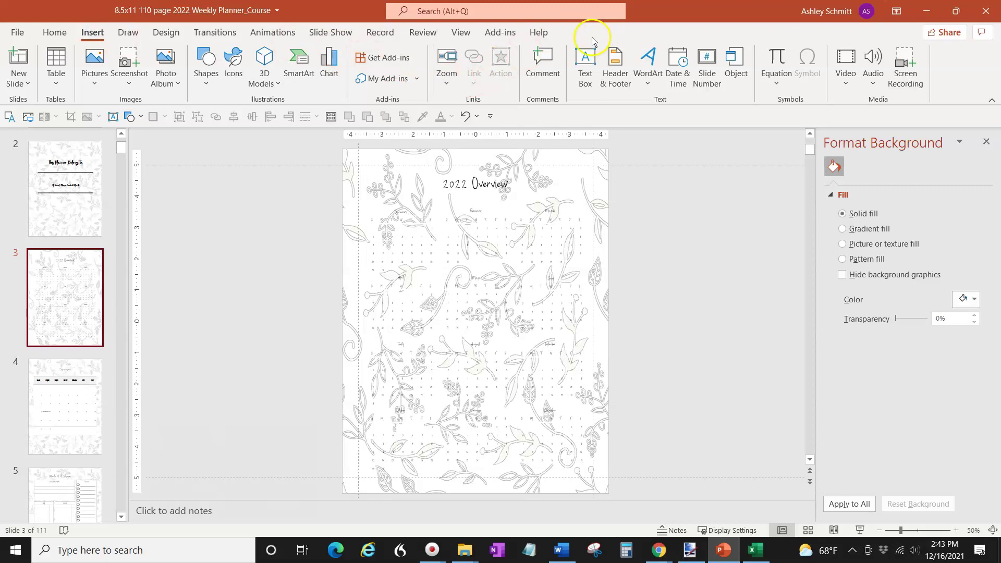
{"action": "left_click", "coordinate": [204, 81]}
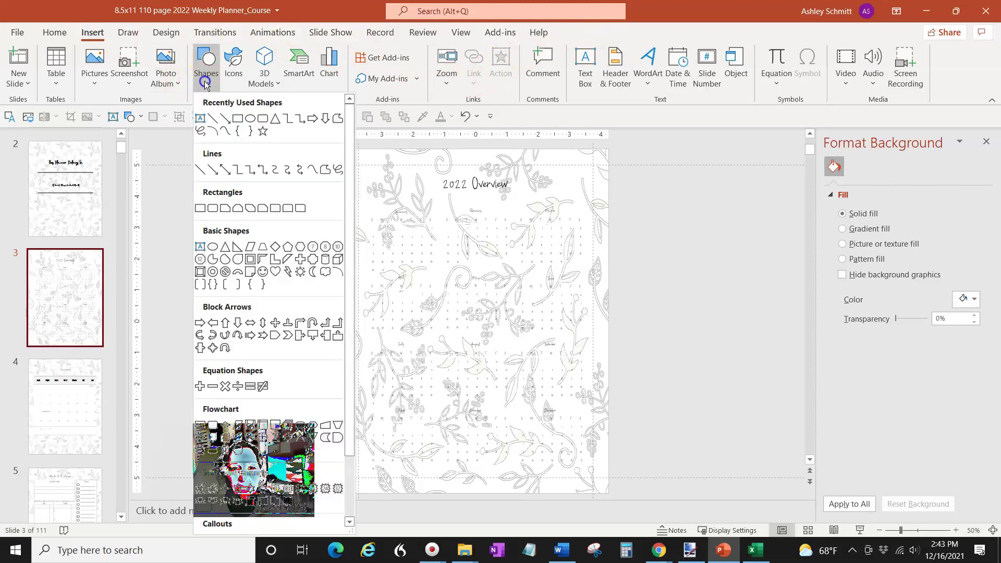
{"action": "left_click", "coordinate": [238, 118]}
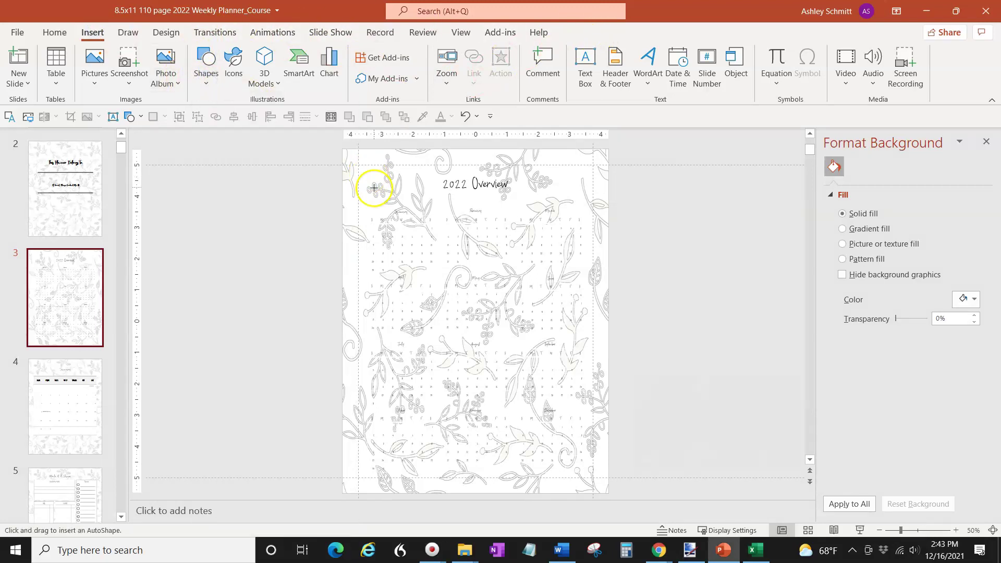
{"action": "mouse_move", "coordinate": [368, 206]}
{"action": "left_mouse_down"}
{"action": "mouse_move", "coordinate": [378, 230]}
{"action": "mouse_move", "coordinate": [550, 390]}
{"action": "mouse_move", "coordinate": [589, 472]}
{"action": "left_mouse_up"}
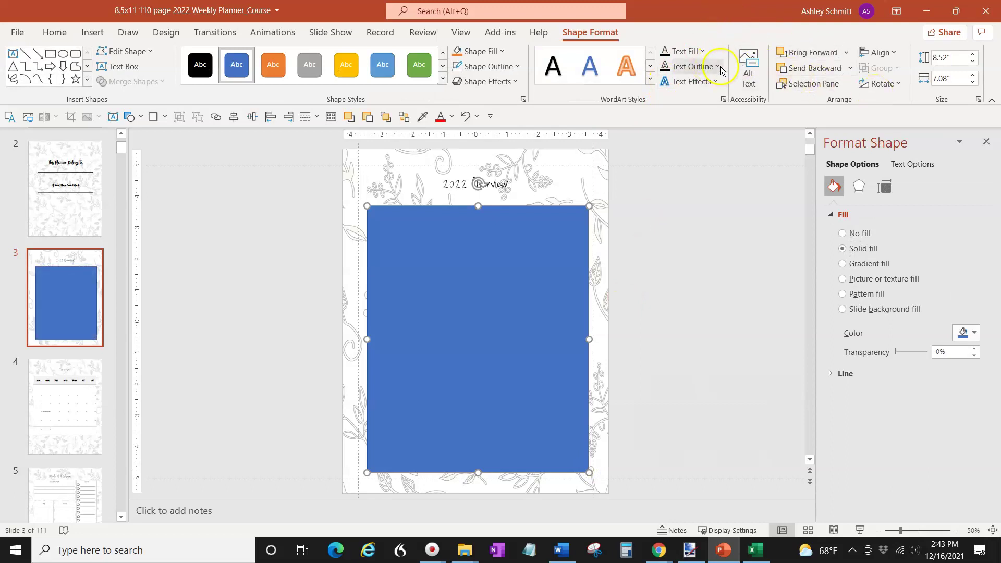
Step: Give the rectangle no outline and a white fill
{"action": "left_click", "coordinate": [503, 67]}
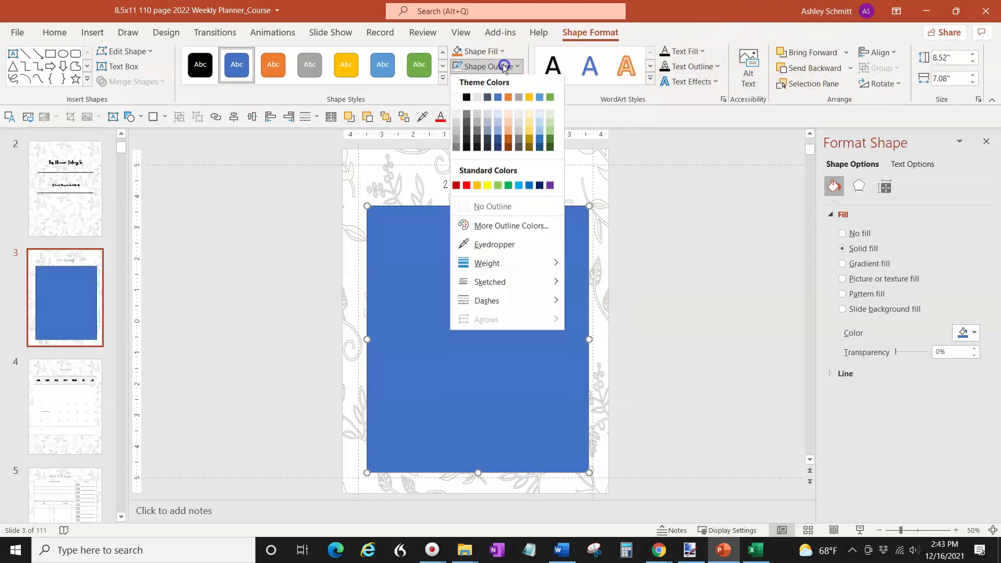
{"action": "left_click", "coordinate": [490, 209]}
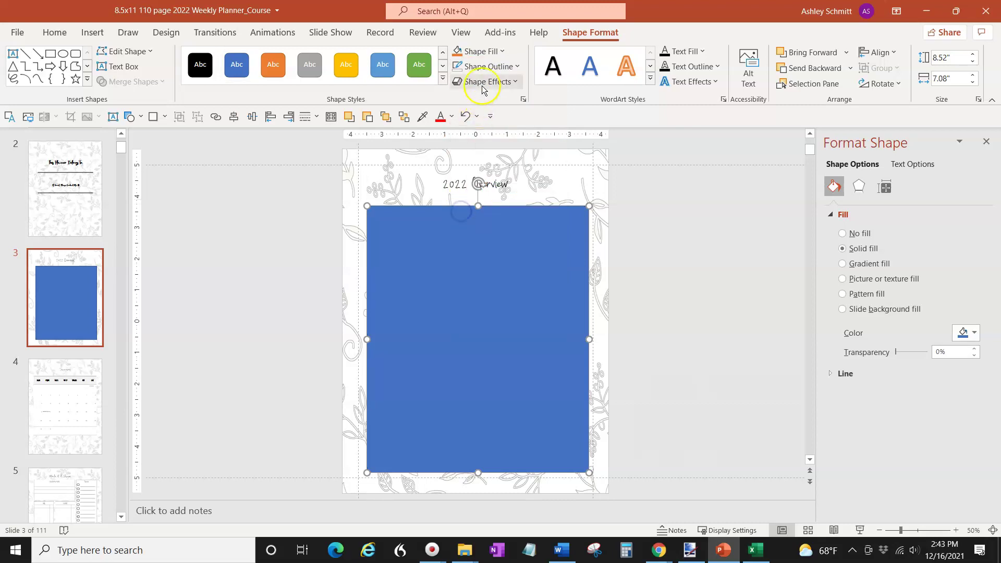
{"action": "left_click", "coordinate": [483, 55]}
{"action": "left_click", "coordinate": [456, 85]}
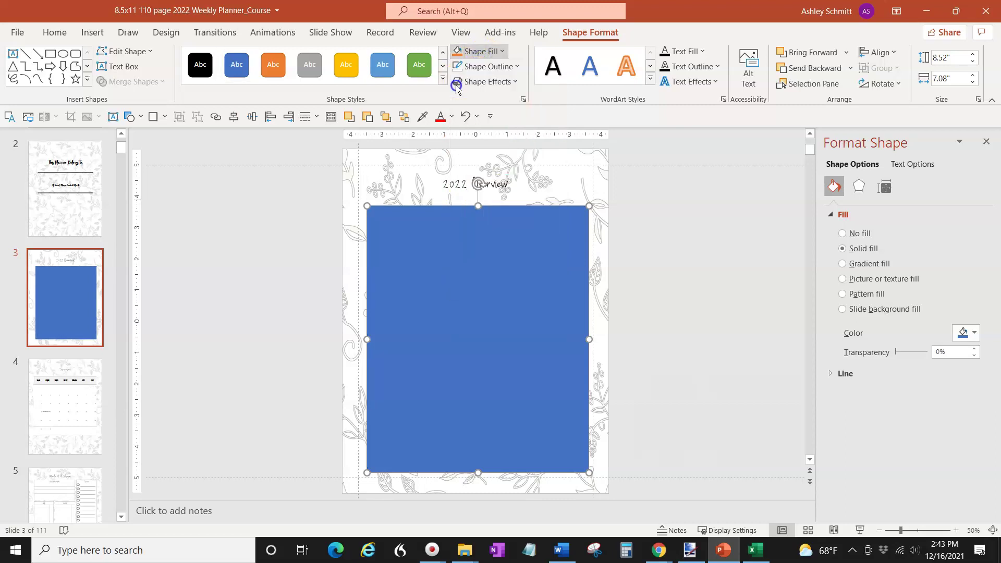
Step: Send the white rectangle to the back, behind the twelve month calendars
{"action": "left_click", "coordinate": [827, 75]}
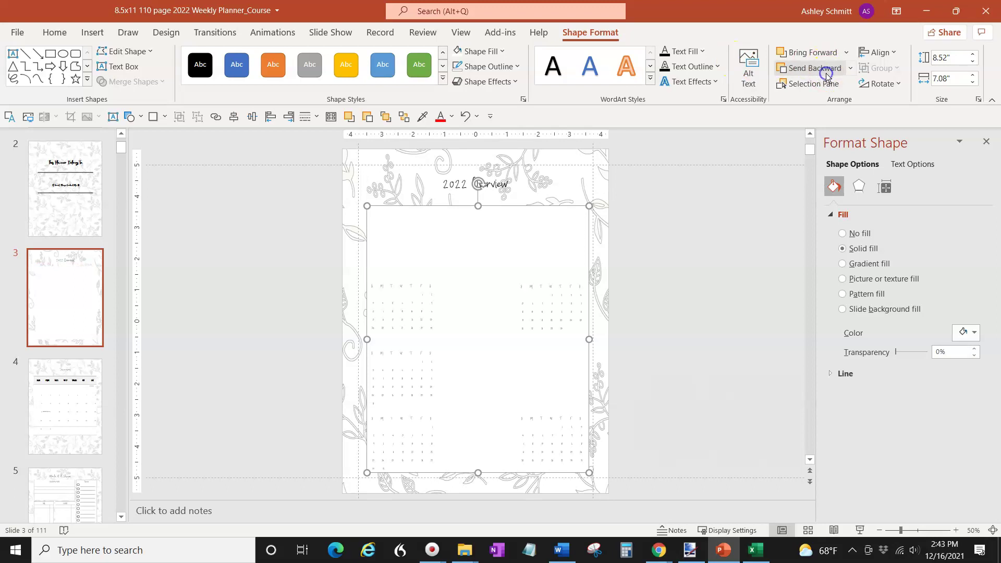
{"action": "left_click", "coordinate": [827, 74]}
{"action": "left_click", "coordinate": [850, 69]}
{"action": "left_click", "coordinate": [839, 104]}
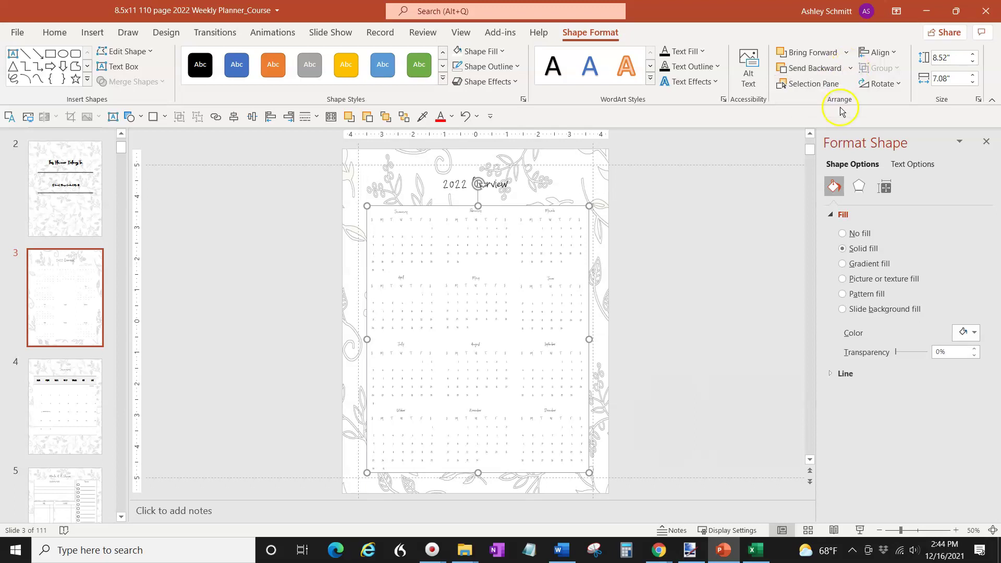
{"action": "left_click", "coordinate": [712, 214]}
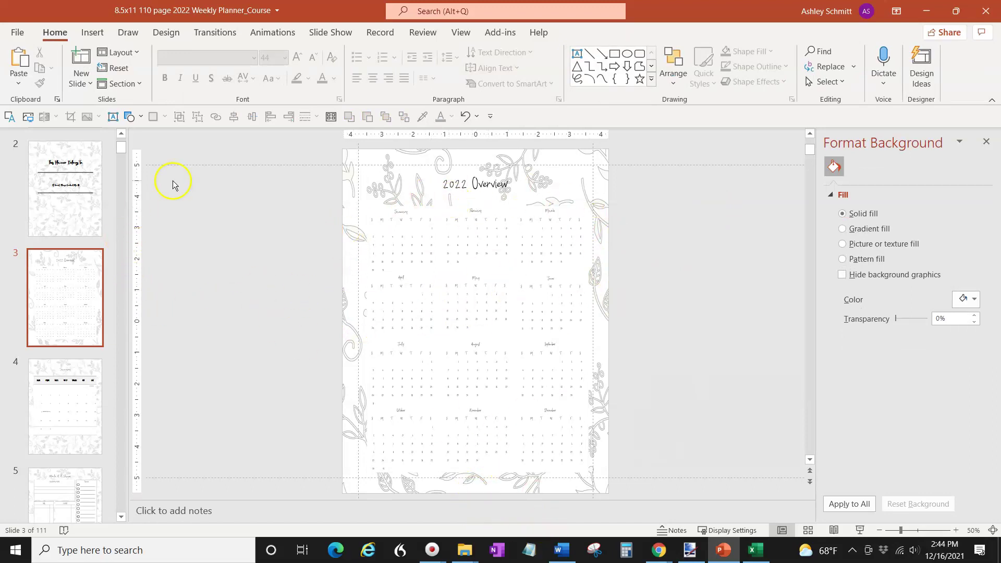
{"action": "scroll", "coordinate": [260, 282], "scroll_direction": "down", "scroll_amount": 1}
{"action": "left_click", "coordinate": [56, 191]}
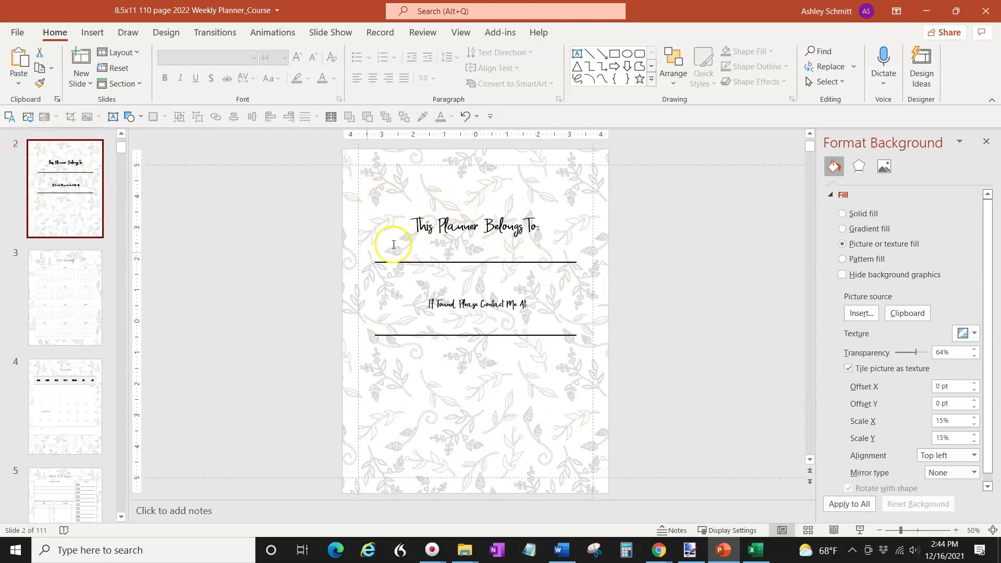
{"action": "scroll", "coordinate": [78, 396], "scroll_direction": "down", "scroll_amount": 3}
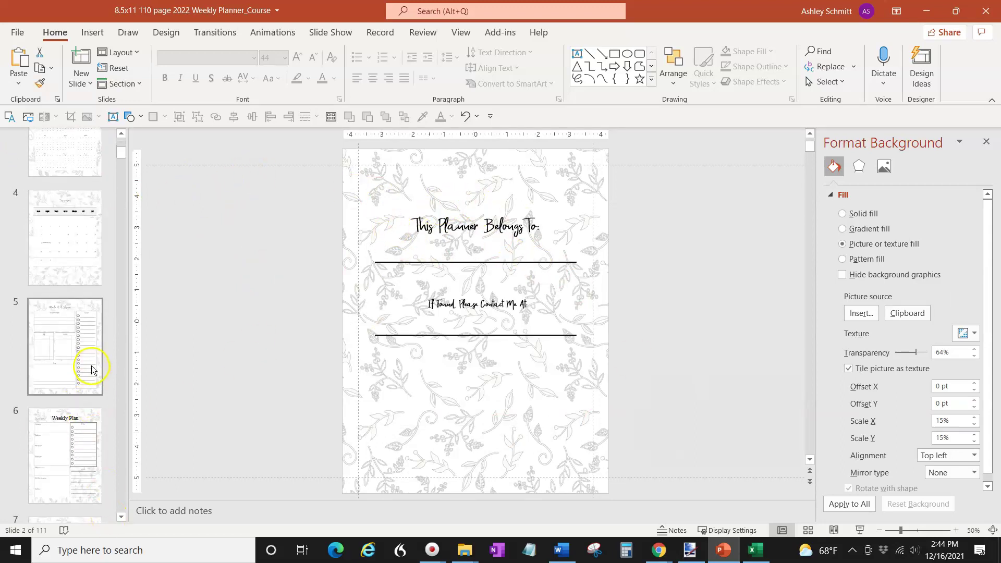
{"action": "scroll", "coordinate": [89, 364], "scroll_direction": "up", "scroll_amount": 3}
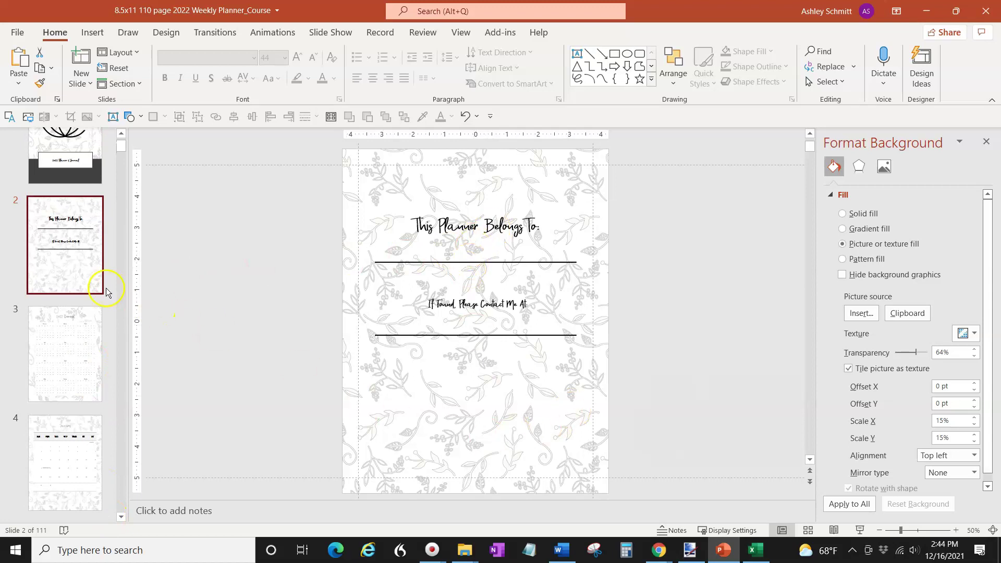
{"action": "scroll", "coordinate": [89, 308], "scroll_direction": "down", "scroll_amount": 3}
{"action": "left_click", "coordinate": [79, 311]}
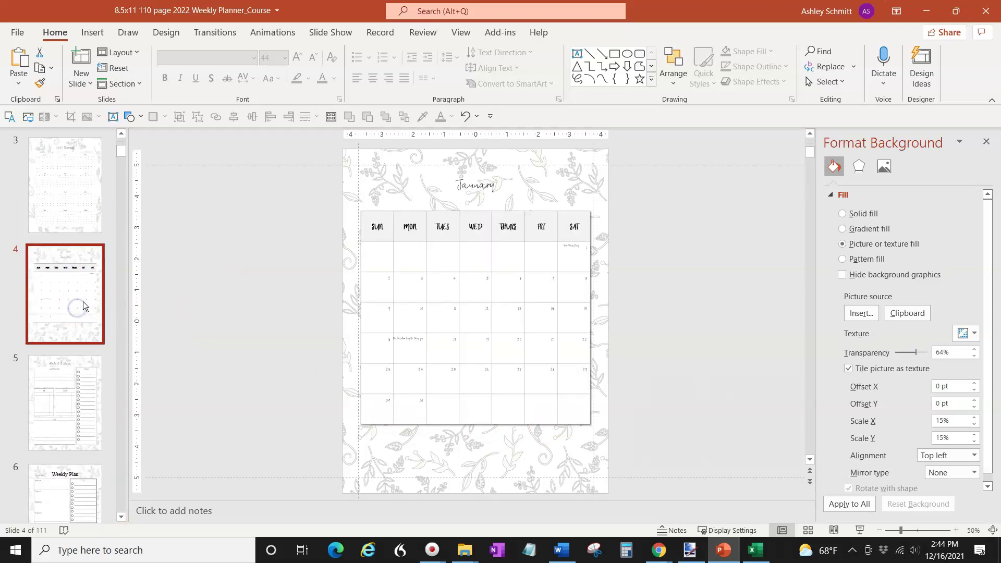
{"action": "left_click", "coordinate": [58, 303]}
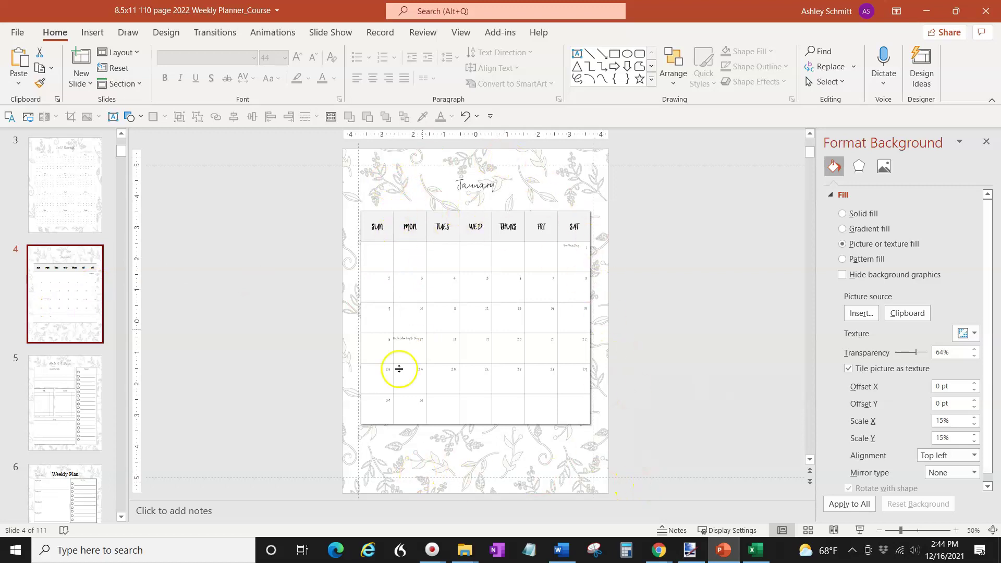
{"action": "left_click", "coordinate": [92, 421]}
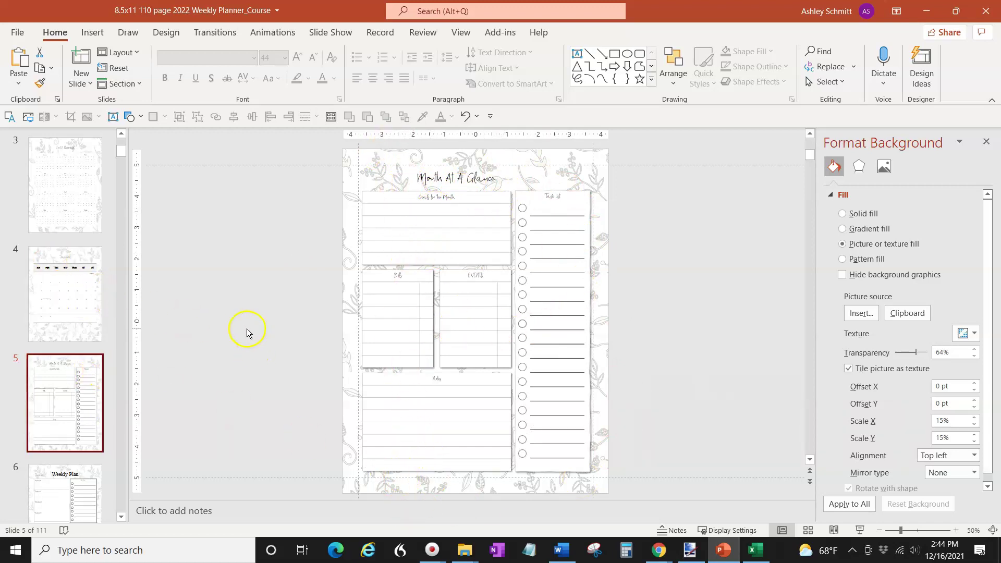
{"action": "scroll", "coordinate": [63, 197], "scroll_direction": "up", "scroll_amount": 3}
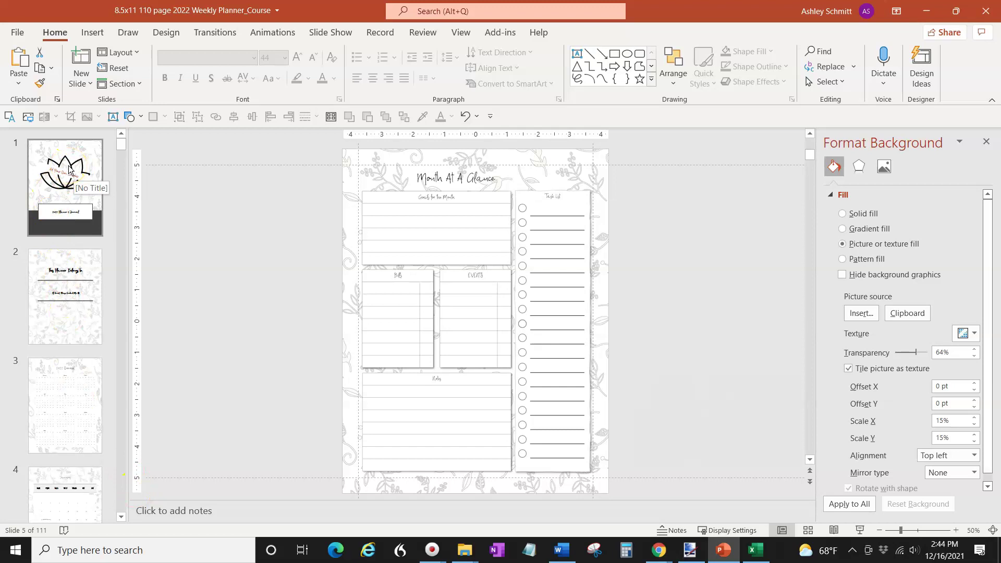
{"action": "scroll", "coordinate": [52, 376], "scroll_direction": "down", "scroll_amount": 1}
{"action": "left_click", "coordinate": [61, 346]}
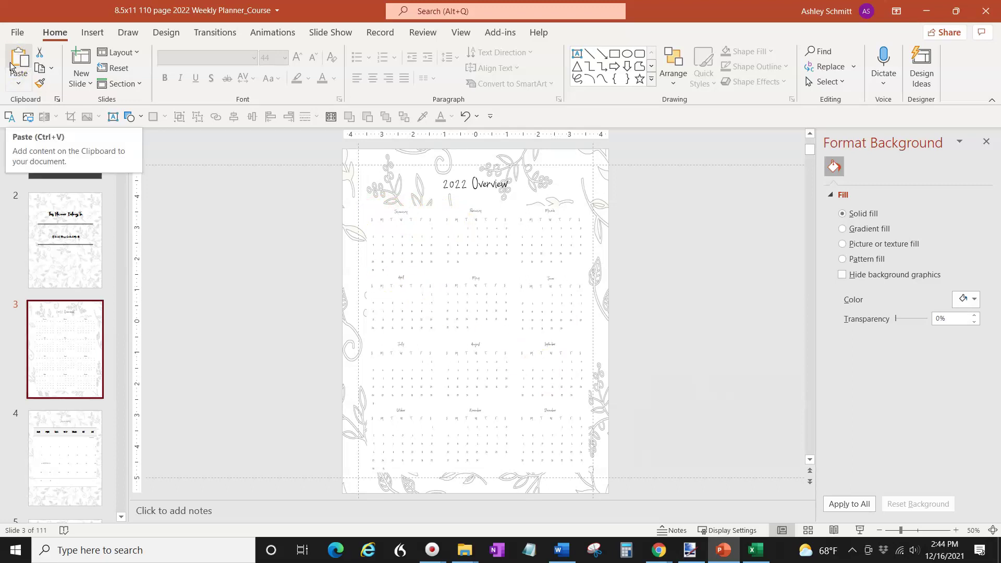
{"action": "left_click", "coordinate": [55, 256]}
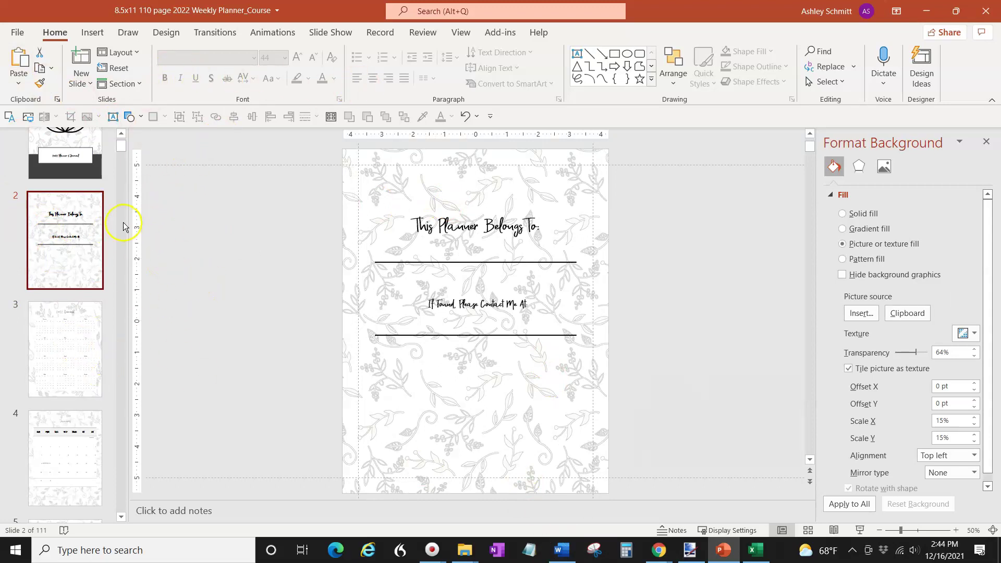
Step: Save a copy as '8.5x11 110 page 2022 Weekly Planner_Course_flower backdrop'
{"action": "left_click", "coordinate": [18, 33]}
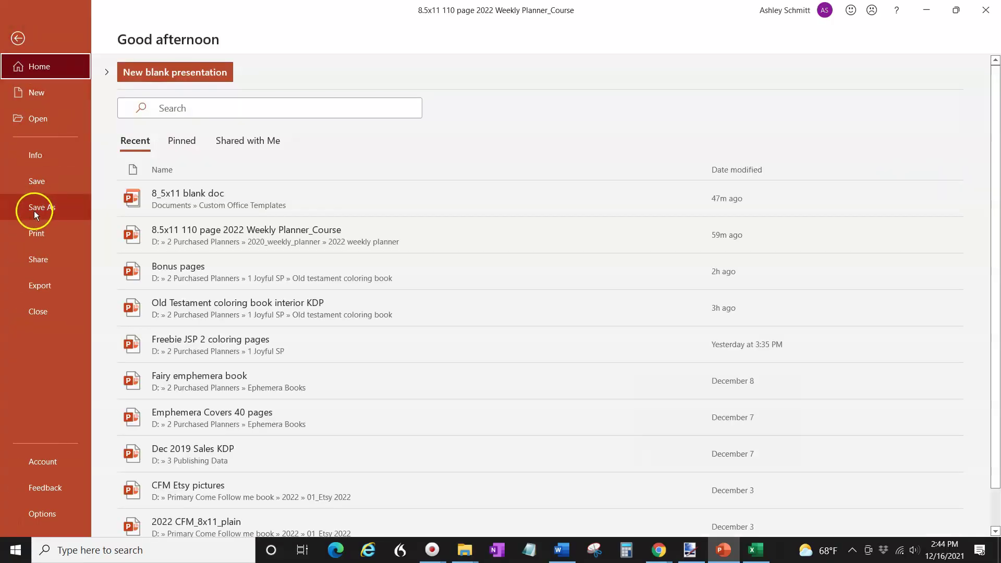
{"action": "left_click", "coordinate": [34, 211]}
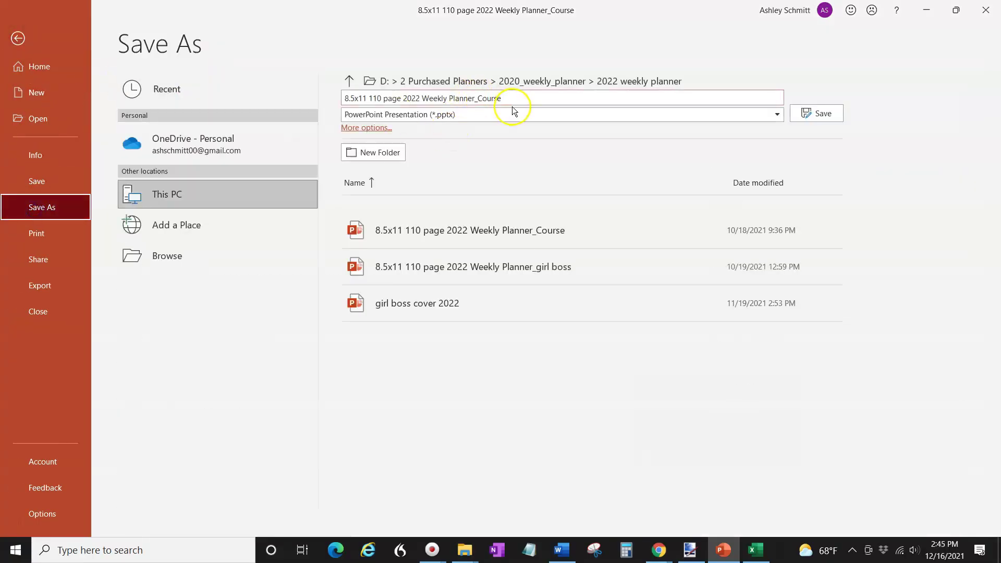
{"action": "left_click", "coordinate": [515, 99]}
{"action": "left_click", "coordinate": [516, 98]}
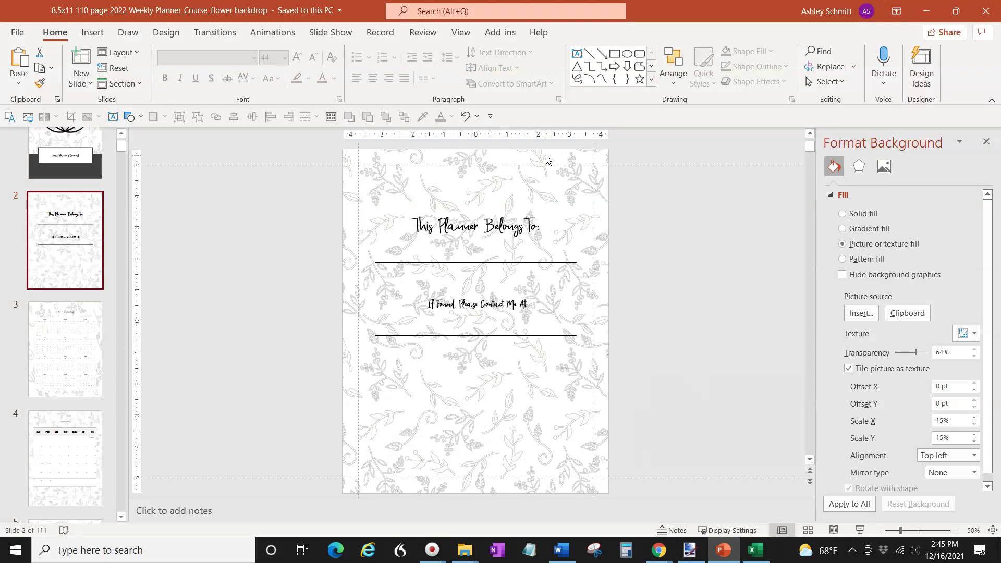
Step: Save the planner again with PDF (*.pdf) as the file format
{"action": "left_click", "coordinate": [18, 36]}
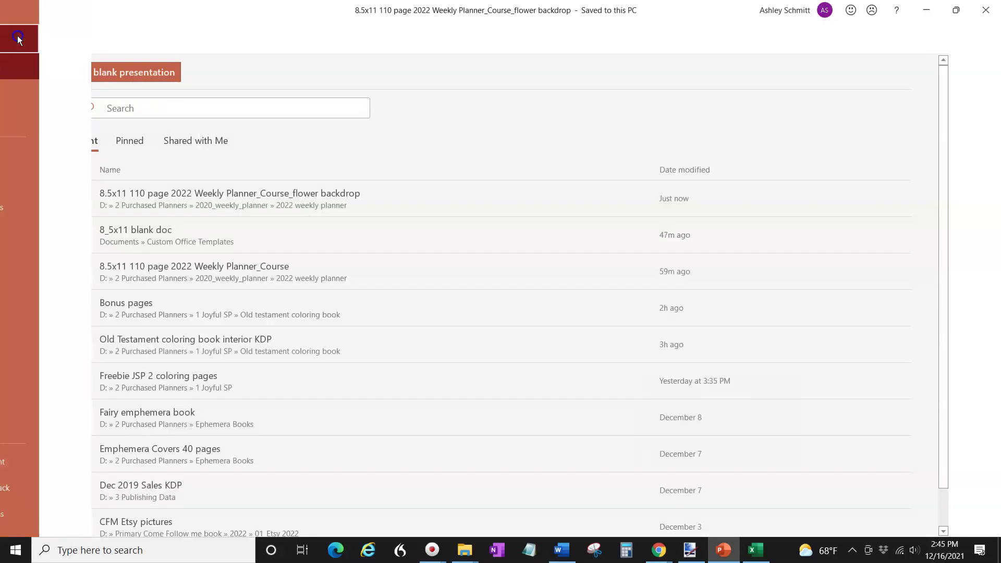
{"action": "left_click", "coordinate": [17, 37]}
{"action": "left_click", "coordinate": [18, 36]}
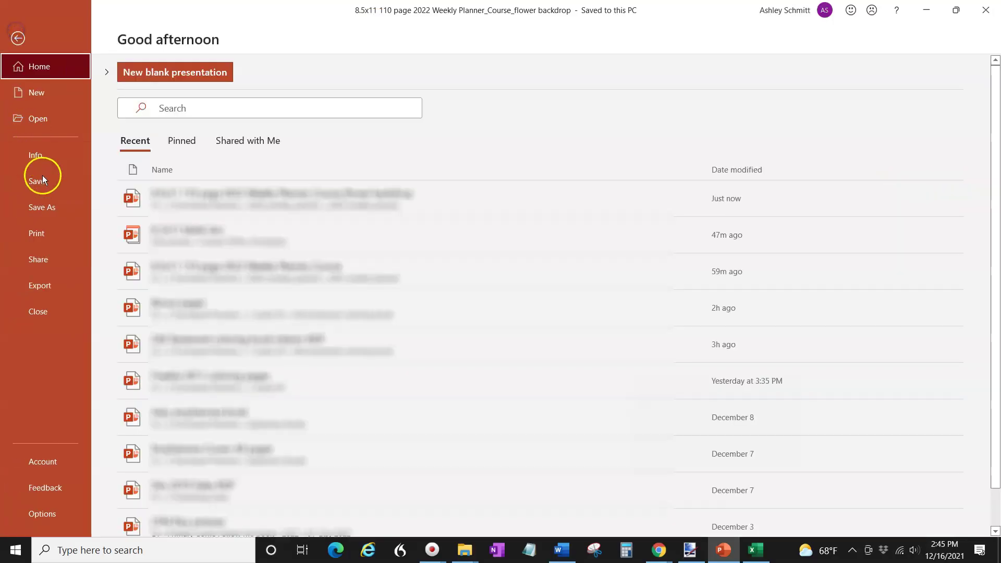
{"action": "left_click", "coordinate": [39, 210]}
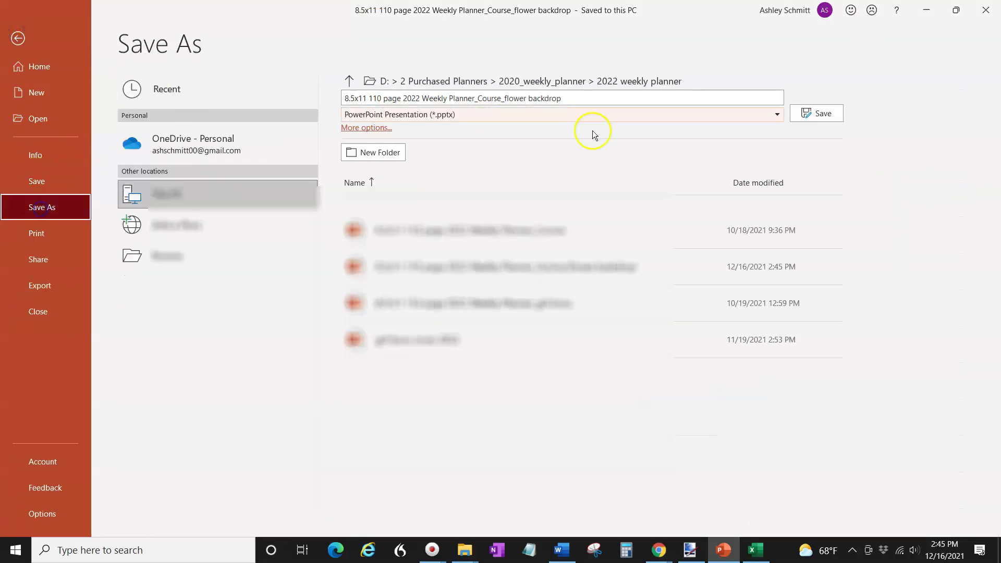
{"action": "left_click", "coordinate": [553, 116]}
{"action": "key", "text": "Escape"}
{"action": "left_click", "coordinate": [391, 118]}
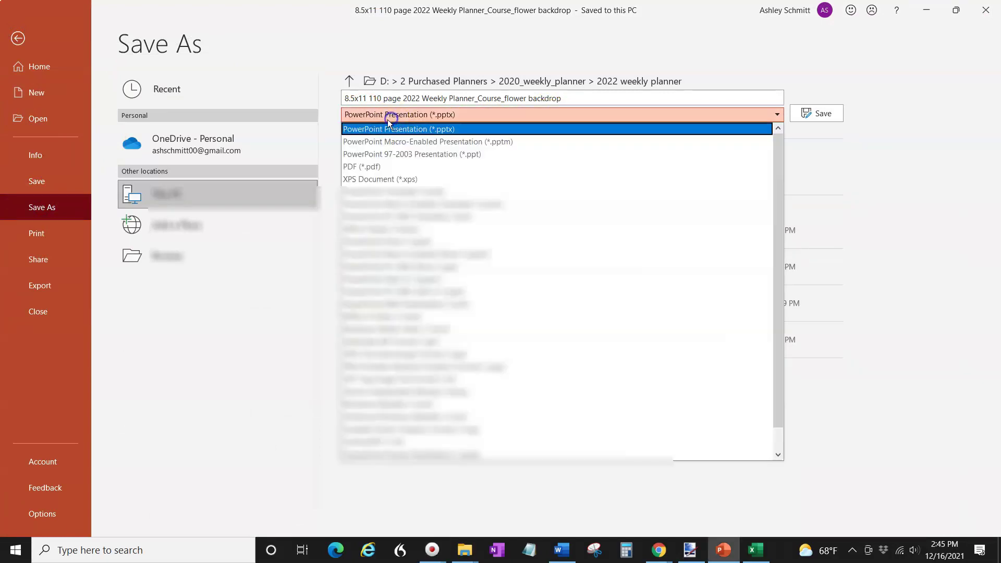
{"action": "key", "text": "Down"}
{"action": "key", "text": "Down"}
{"action": "key", "text": "Down"}
{"action": "key", "text": "Return"}
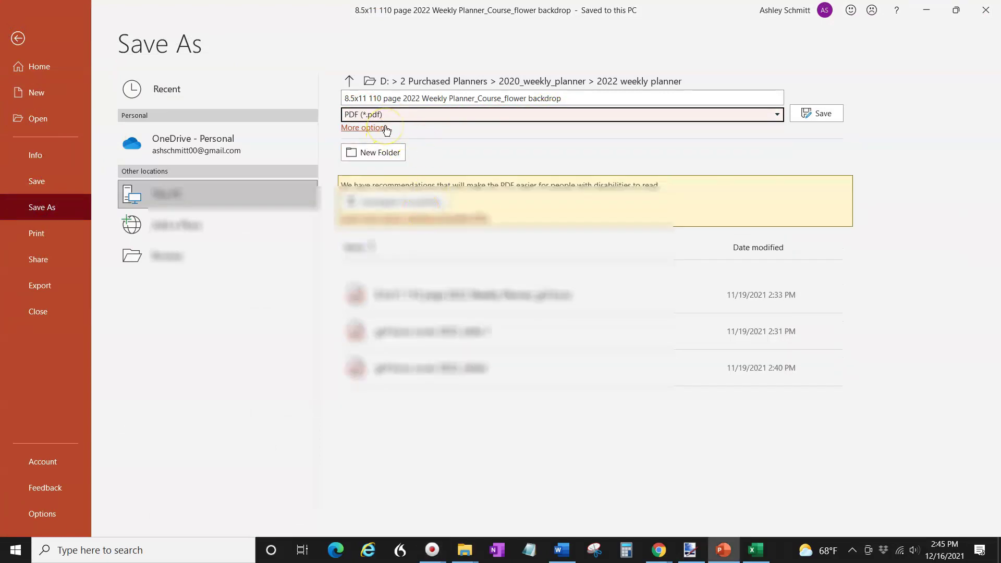
{"action": "left_click", "coordinate": [816, 114]}
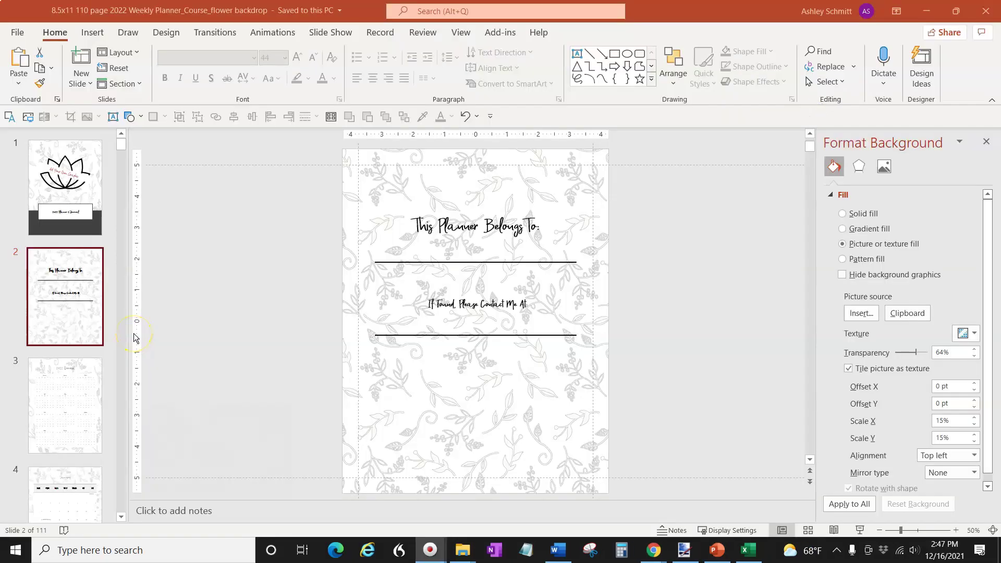